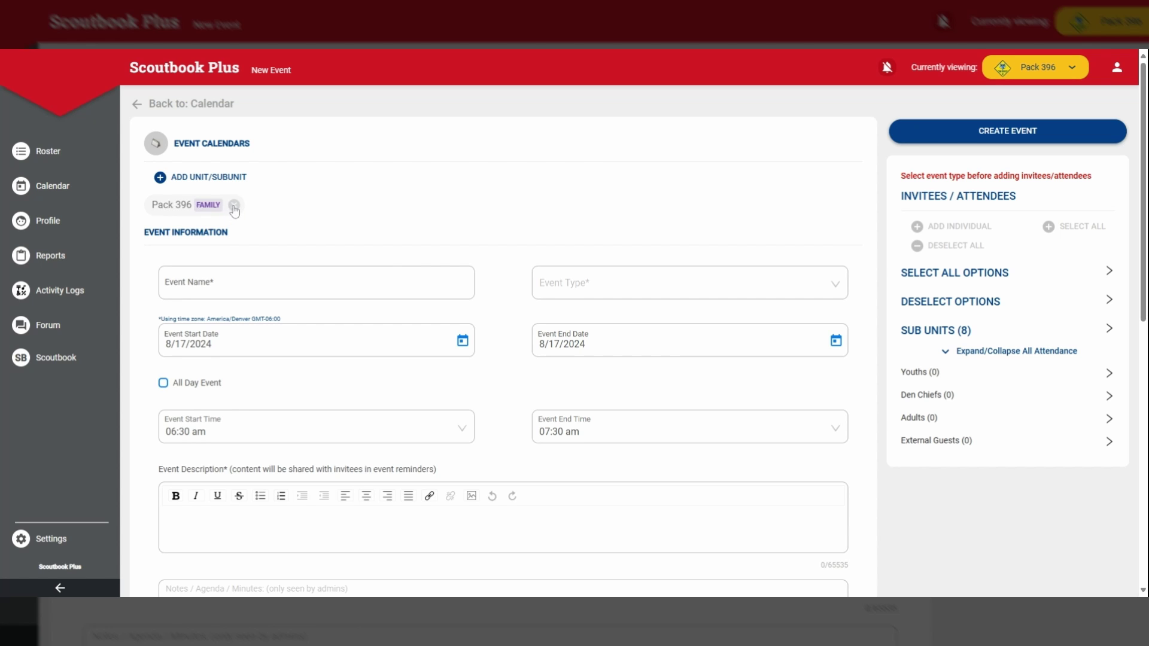
Replace the Pack 396 calendar with the bears 4 subunit in the event calendars.
{"action": "left_click", "coordinate": [234, 205]}
{"action": "left_click", "coordinate": [160, 178]}
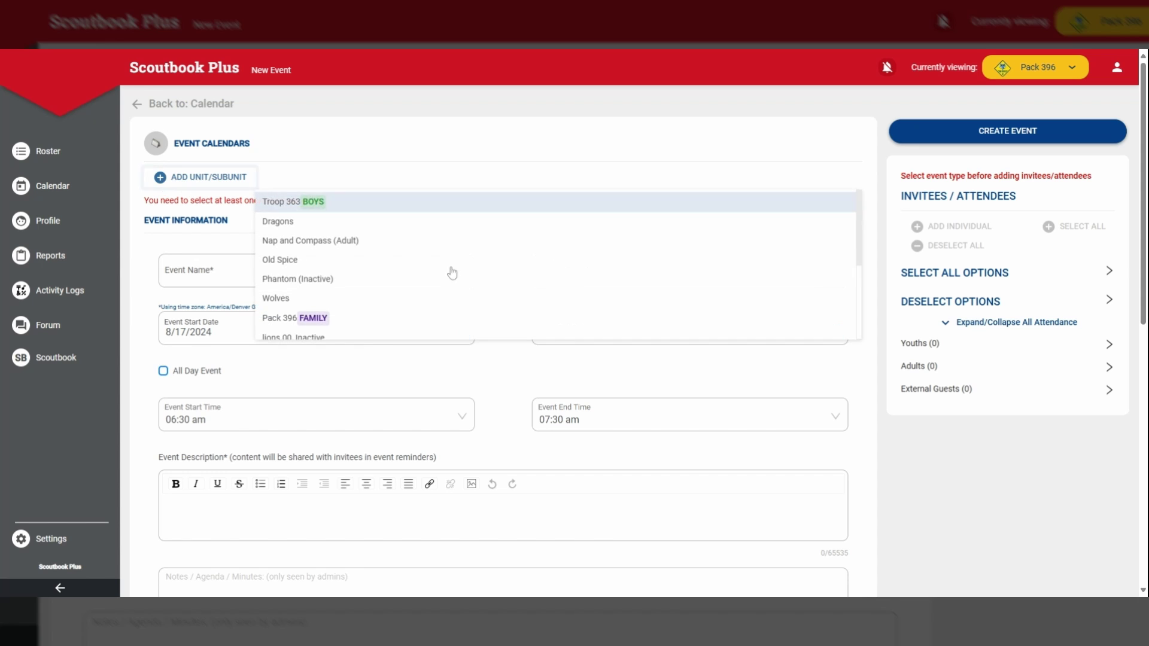
{"action": "scroll", "coordinate": [333, 300], "scroll_direction": "down", "scroll_amount": 3}
{"action": "left_click", "coordinate": [281, 279]}
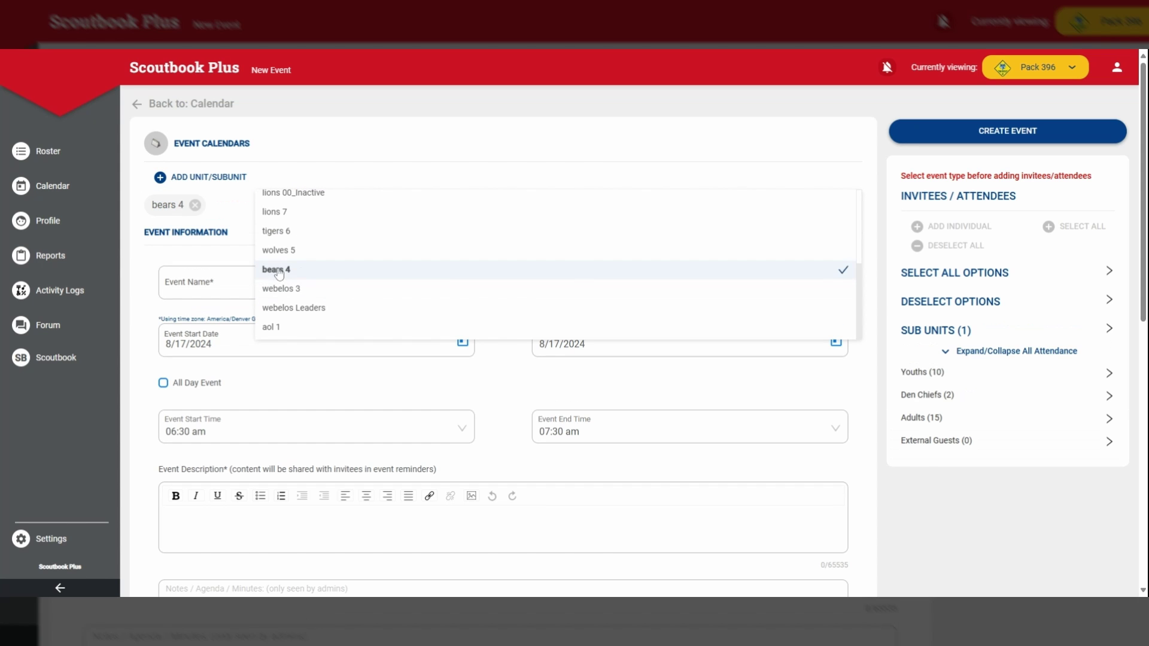
{"action": "left_click", "coordinate": [384, 162]}
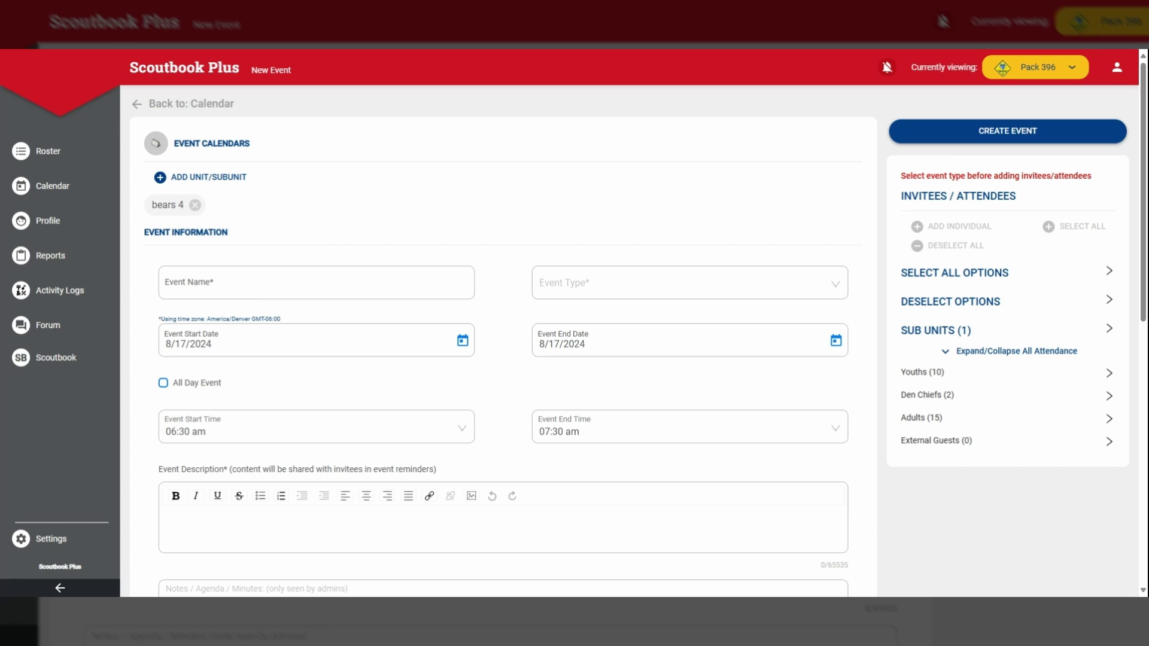
Name the event "Test Hike" and set its event type to Den Meeting.
{"action": "left_click", "coordinate": [316, 283]}
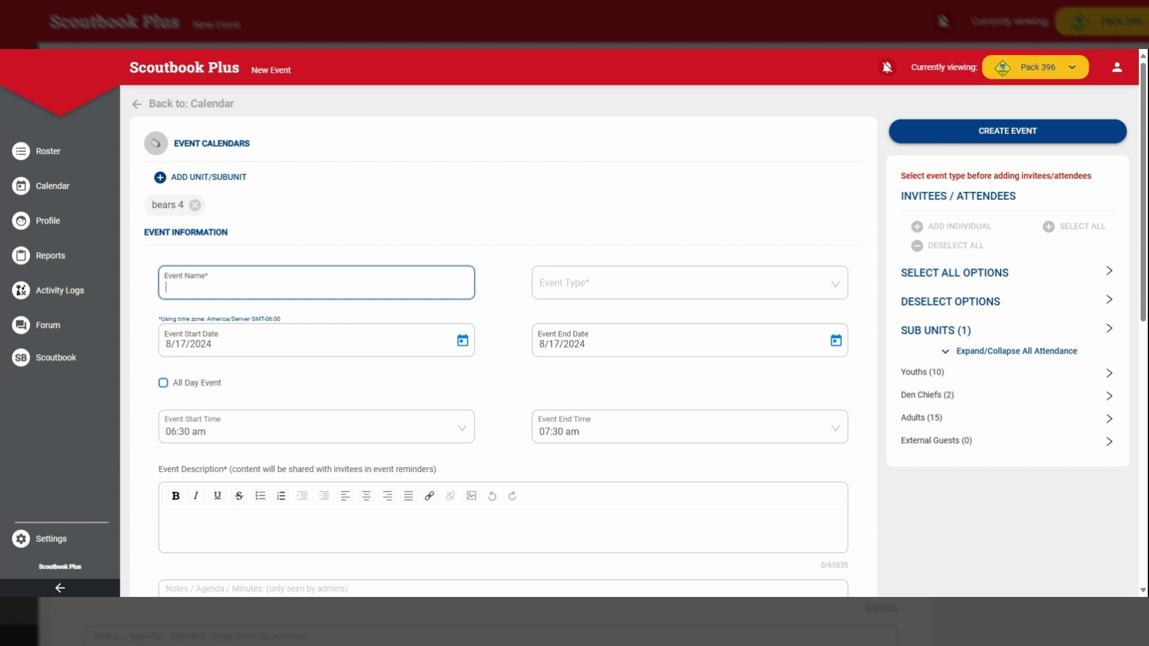
{"action": "type", "text": "Test Hike"}
{"action": "left_click", "coordinate": [622, 299]}
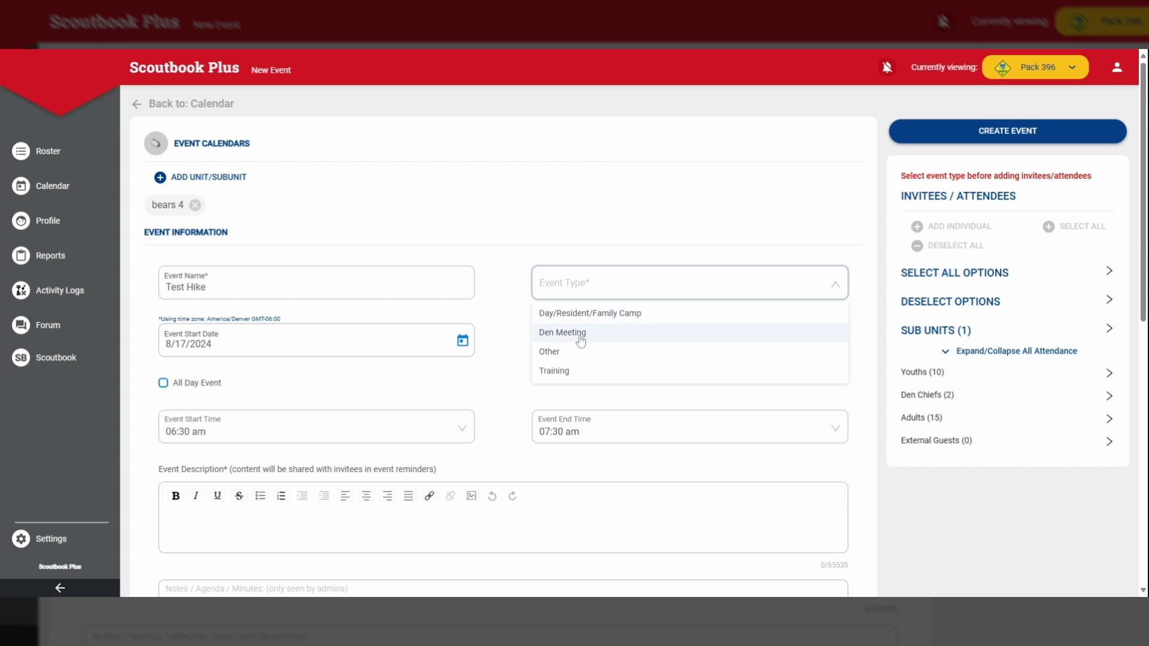
{"action": "left_click", "coordinate": [580, 340]}
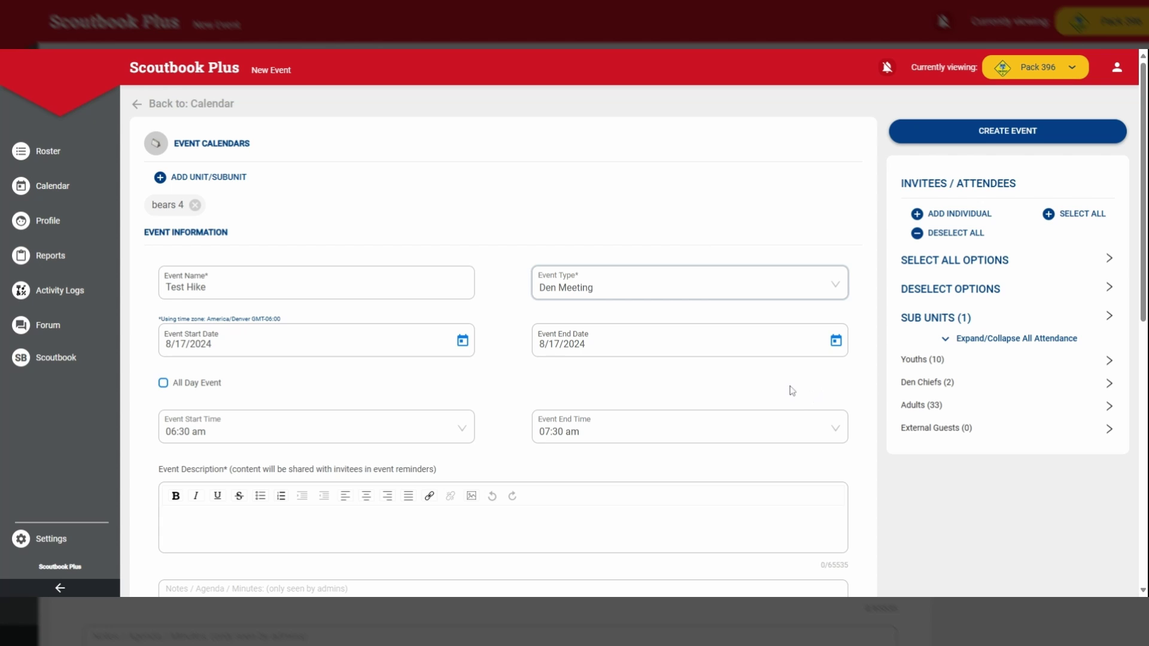
Try the event type Other and return it to Den Meeting.
{"action": "left_click", "coordinate": [613, 288]}
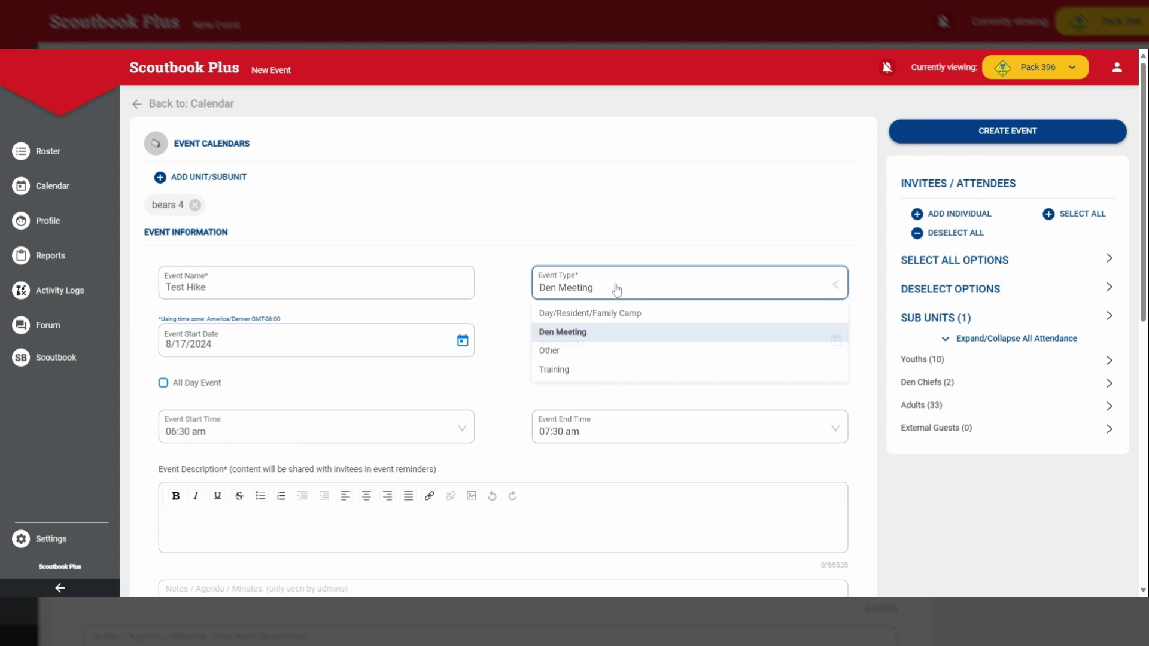
{"action": "left_click", "coordinate": [559, 352]}
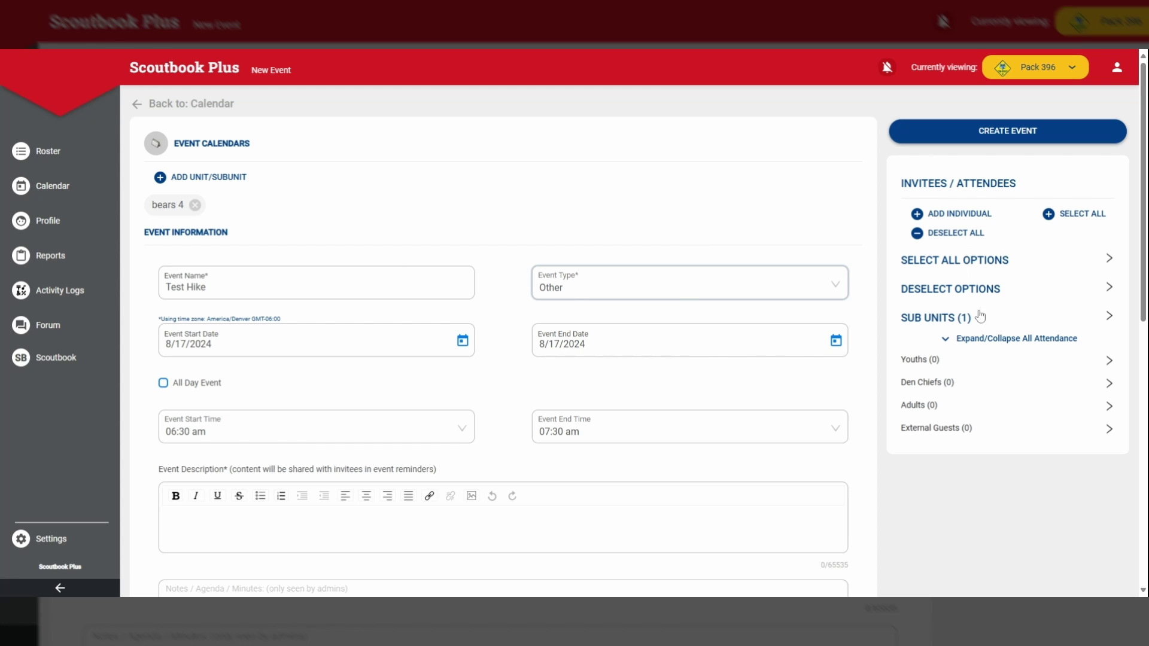
{"action": "left_click", "coordinate": [580, 296]}
{"action": "left_click", "coordinate": [569, 335]}
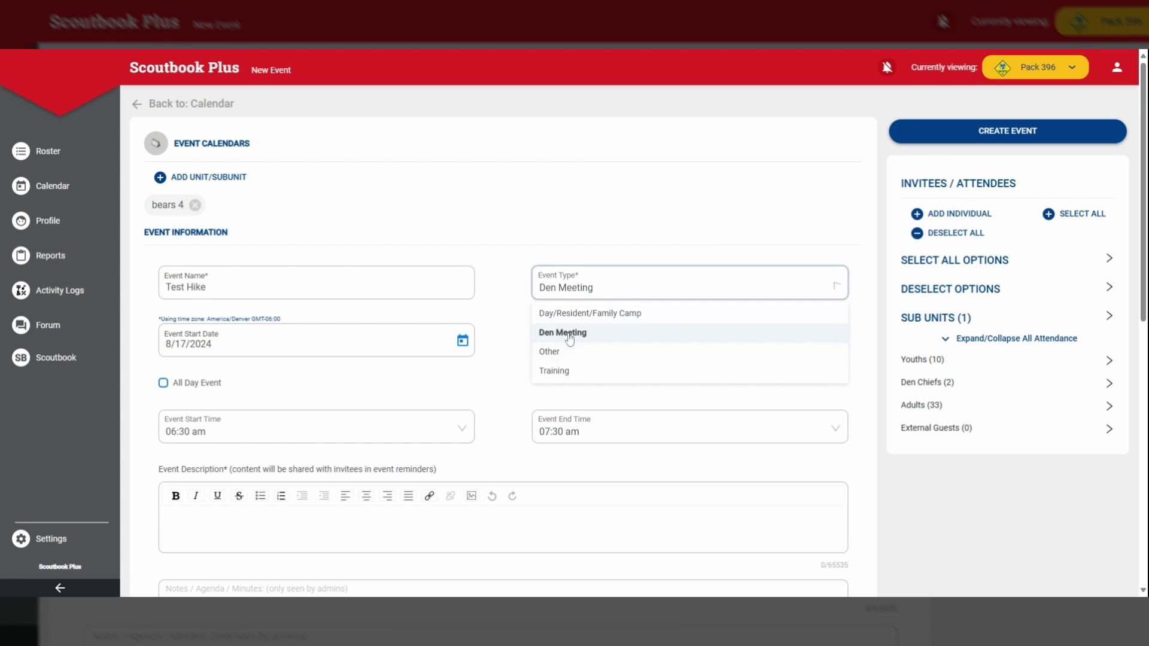
Schedule the event from 02:00 pm to 03:30 pm and enter "Test hike" as the event description.
{"action": "left_click", "coordinate": [242, 435]}
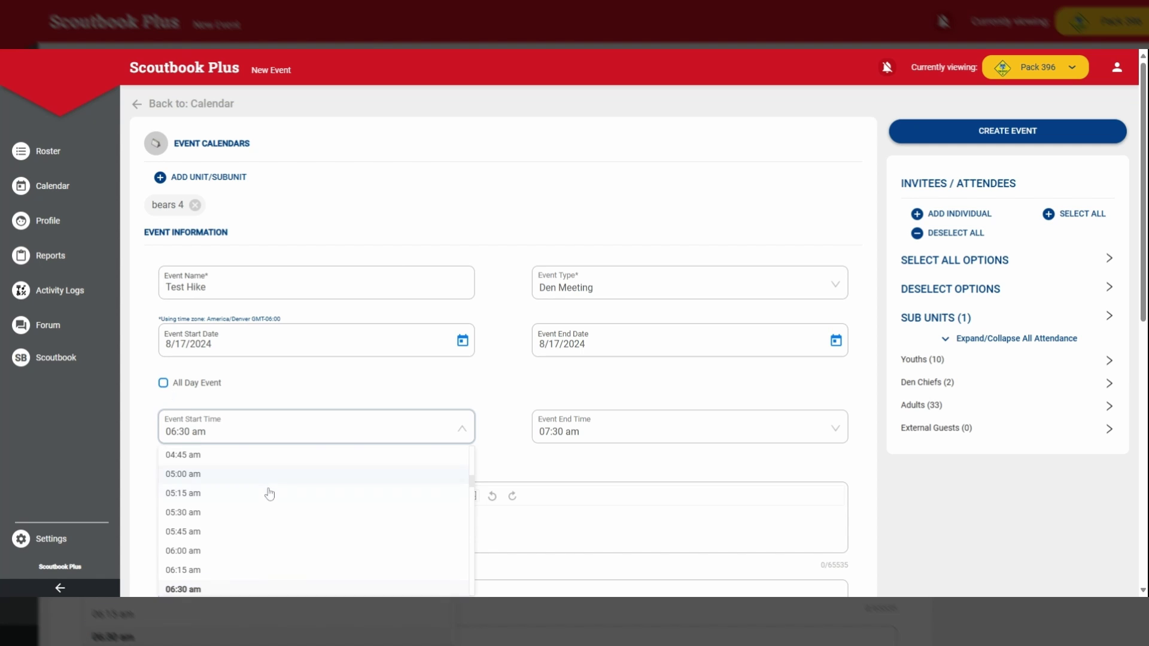
{"action": "scroll", "coordinate": [276, 515], "scroll_direction": "down", "scroll_amount": 7}
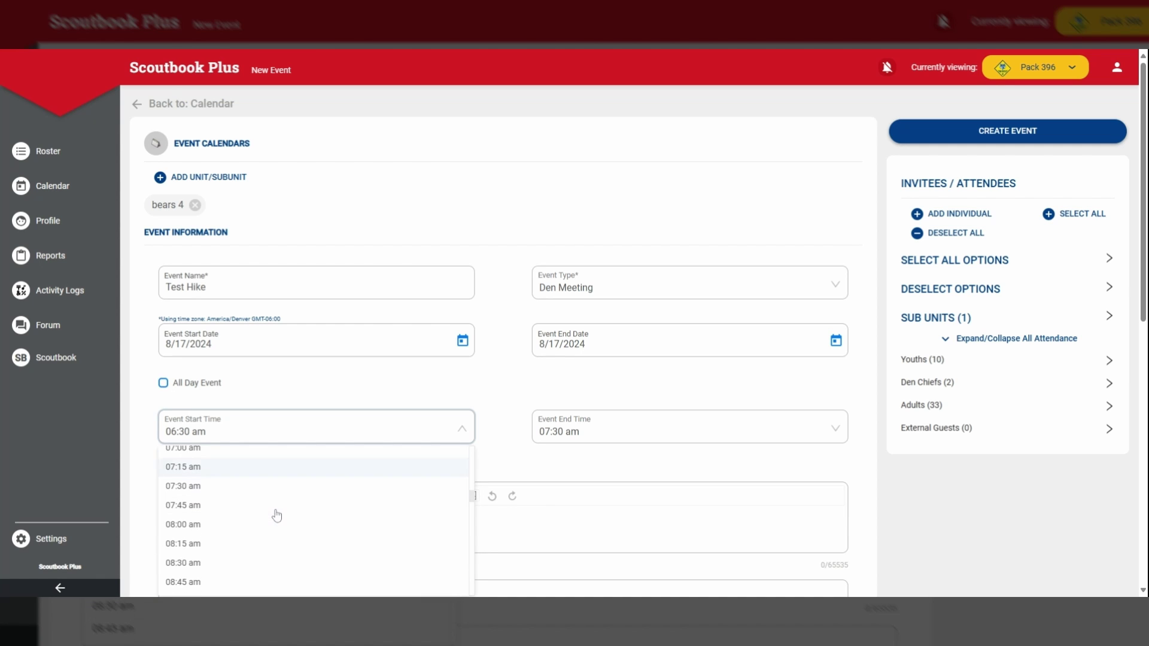
{"action": "scroll", "coordinate": [272, 517], "scroll_direction": "down", "scroll_amount": 3}
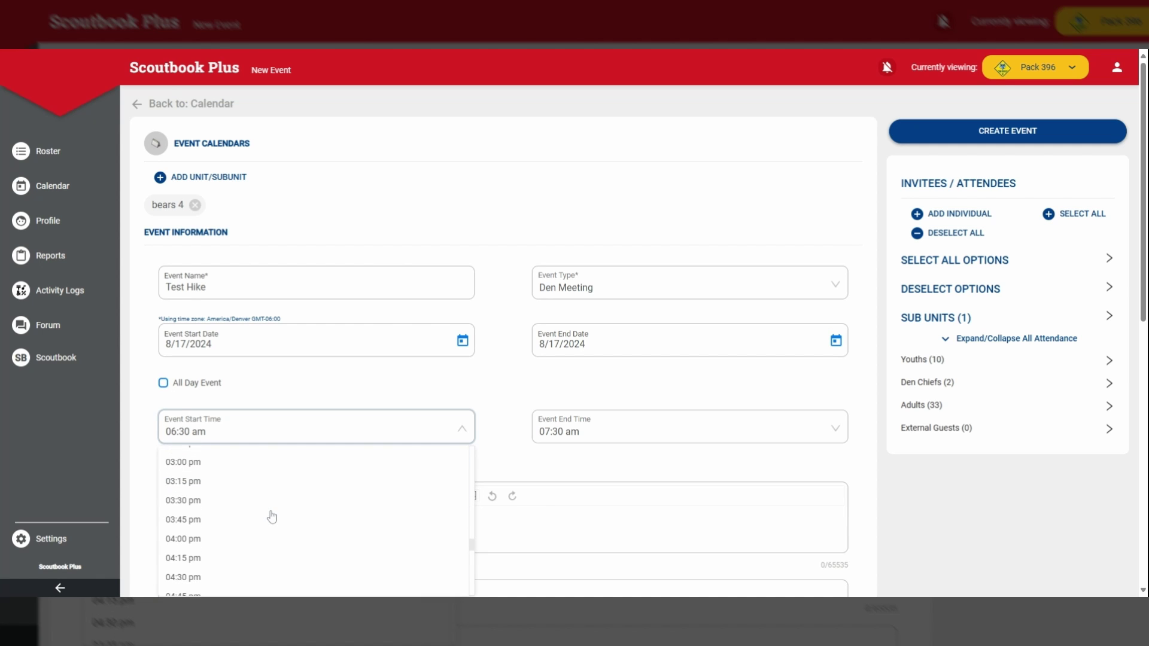
{"action": "left_click", "coordinate": [197, 505]}
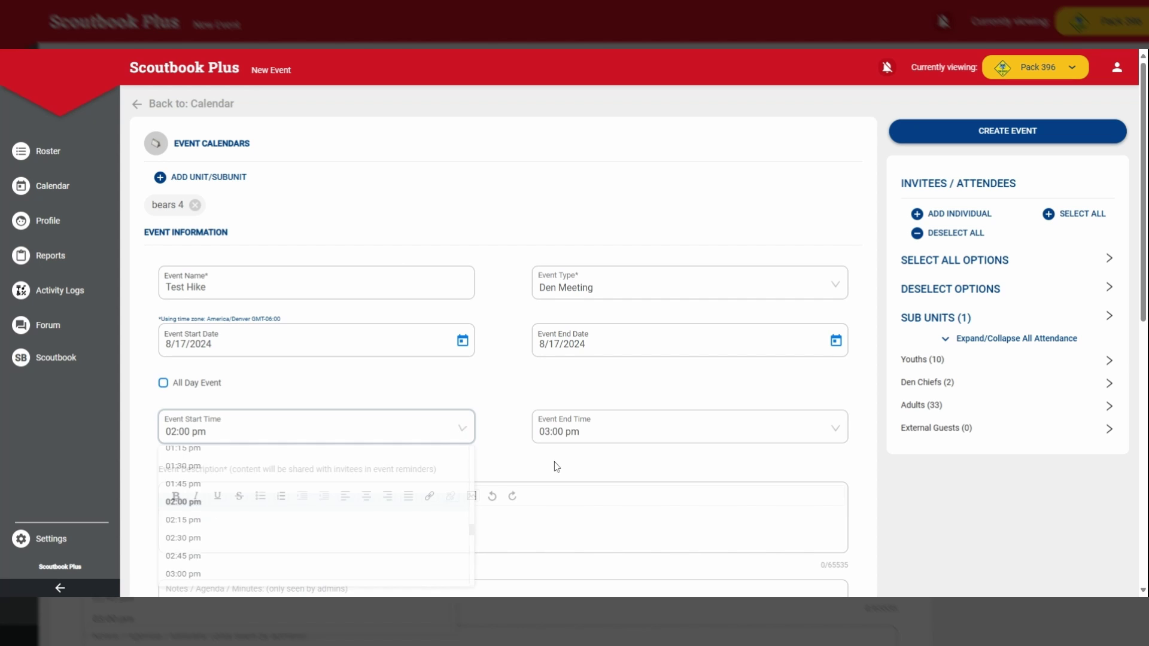
{"action": "left_click", "coordinate": [569, 431]}
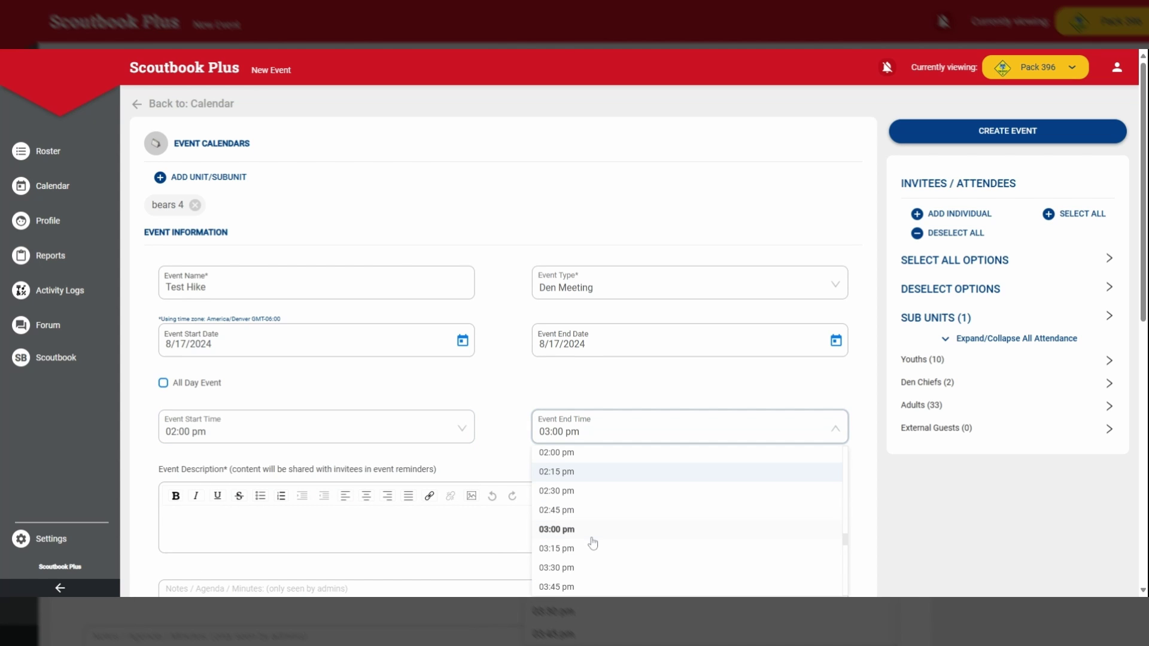
{"action": "left_click", "coordinate": [569, 568]}
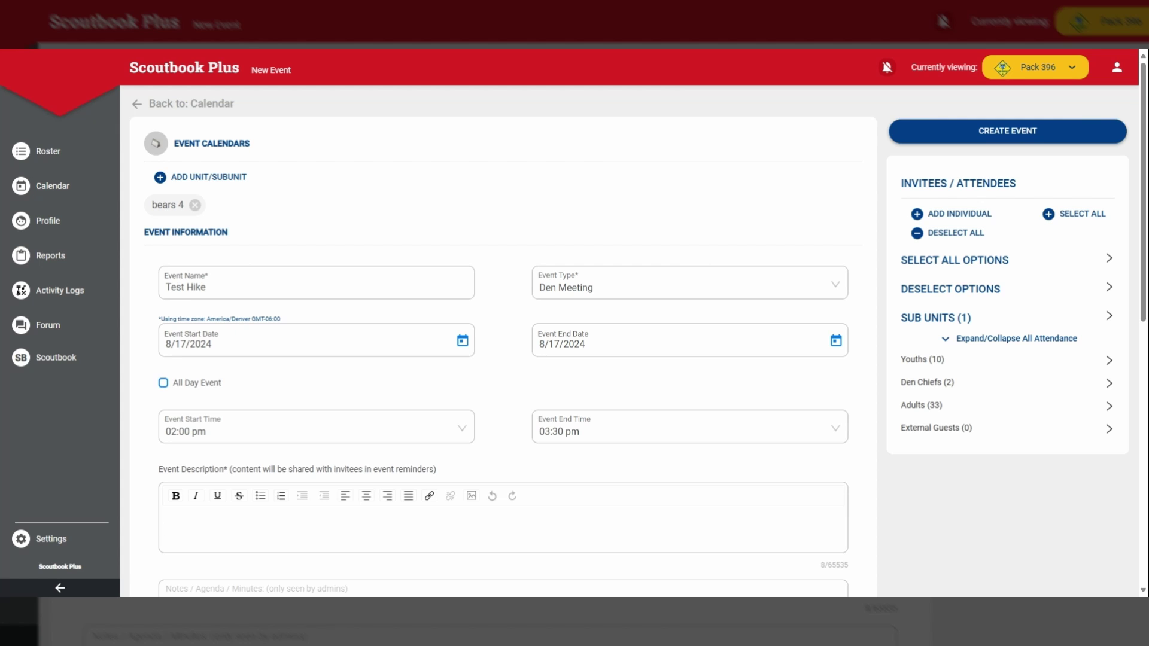
{"action": "type", "text": "Test hike"}
Try the Repeat Event option to view its recurrence types, and turn it off again.
{"action": "scroll", "coordinate": [505, 464], "scroll_direction": "down", "scroll_amount": 2}
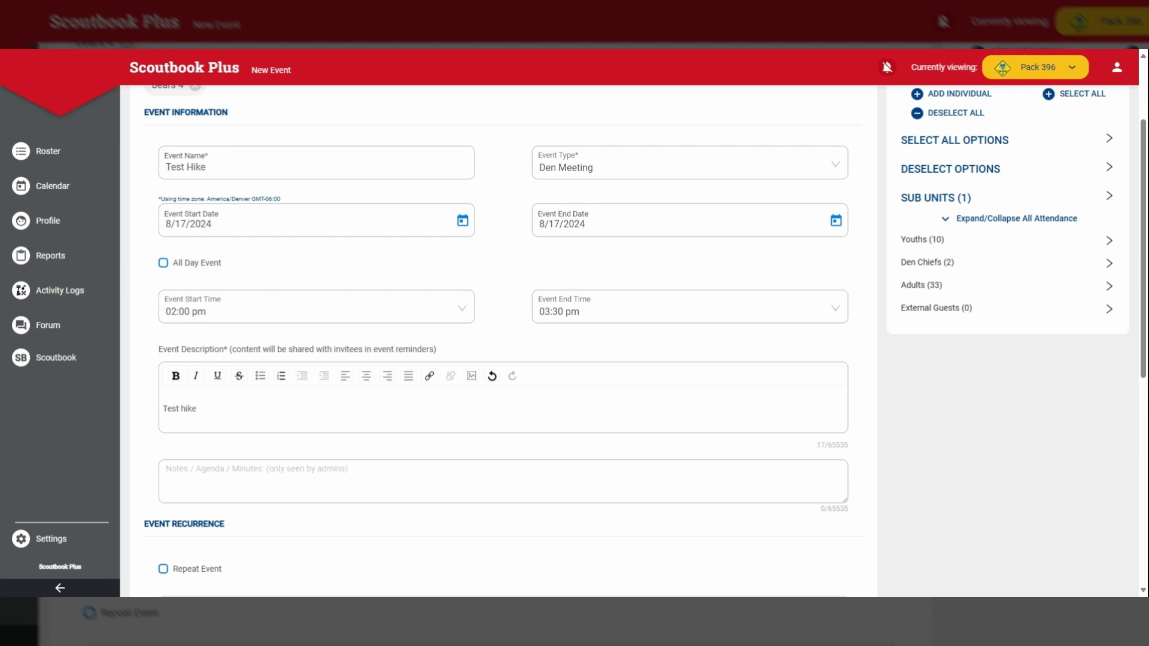
{"action": "scroll", "coordinate": [236, 380], "scroll_direction": "down", "scroll_amount": 1}
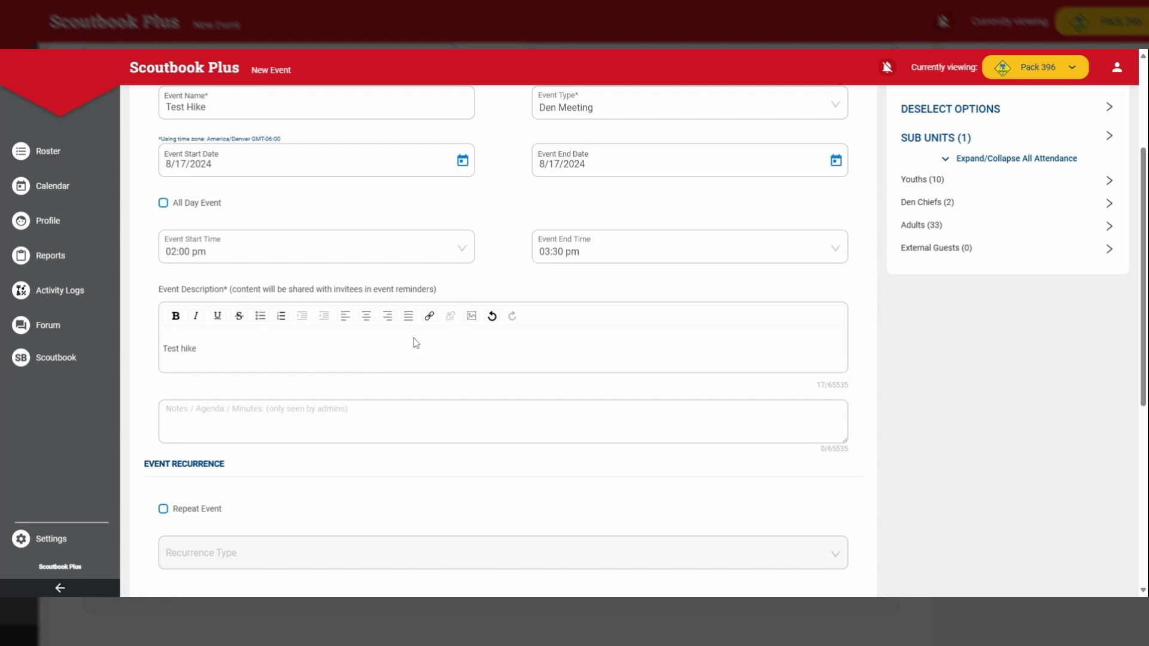
{"action": "scroll", "coordinate": [333, 385], "scroll_direction": "down", "scroll_amount": 3}
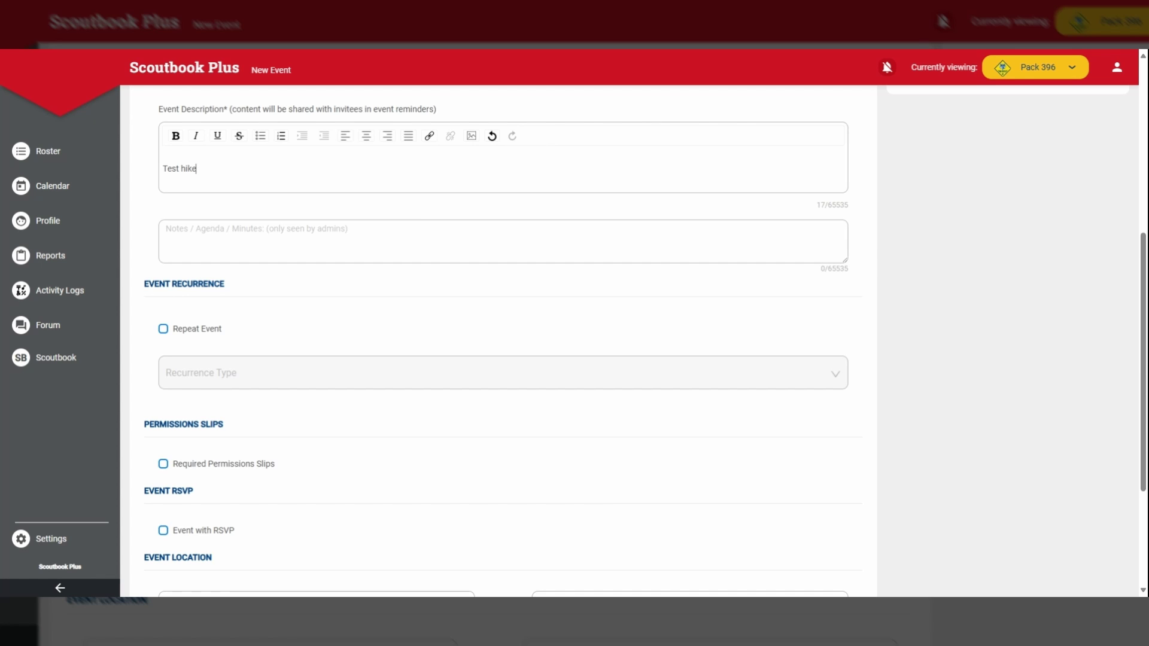
{"action": "left_click", "coordinate": [164, 329]}
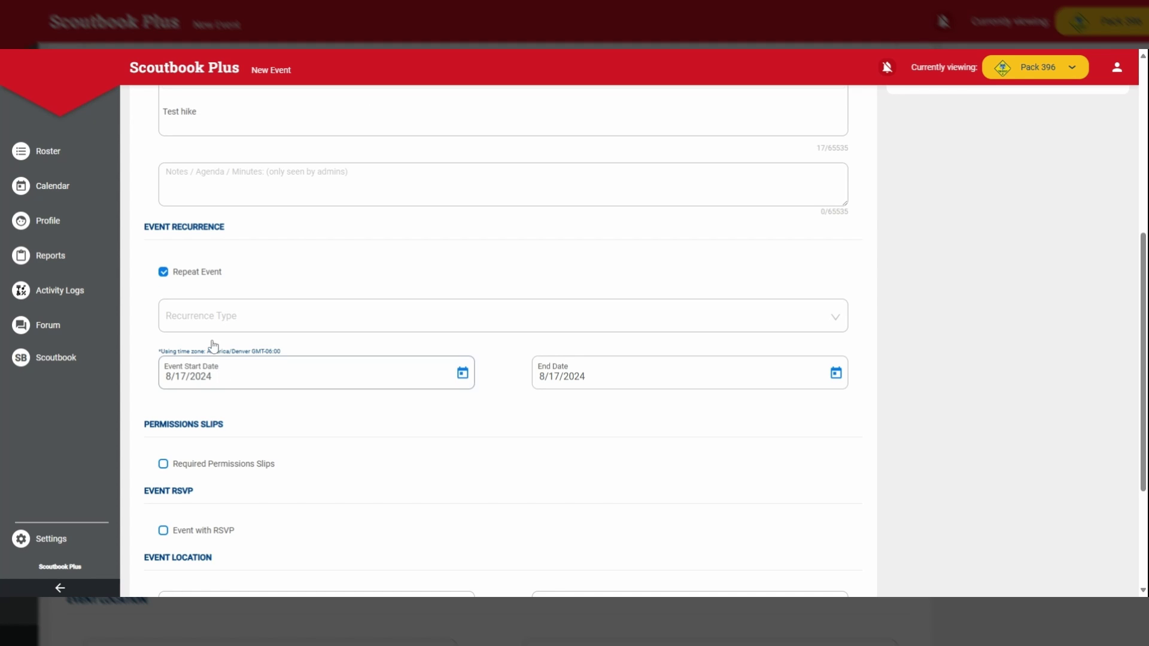
{"action": "left_click", "coordinate": [237, 321]}
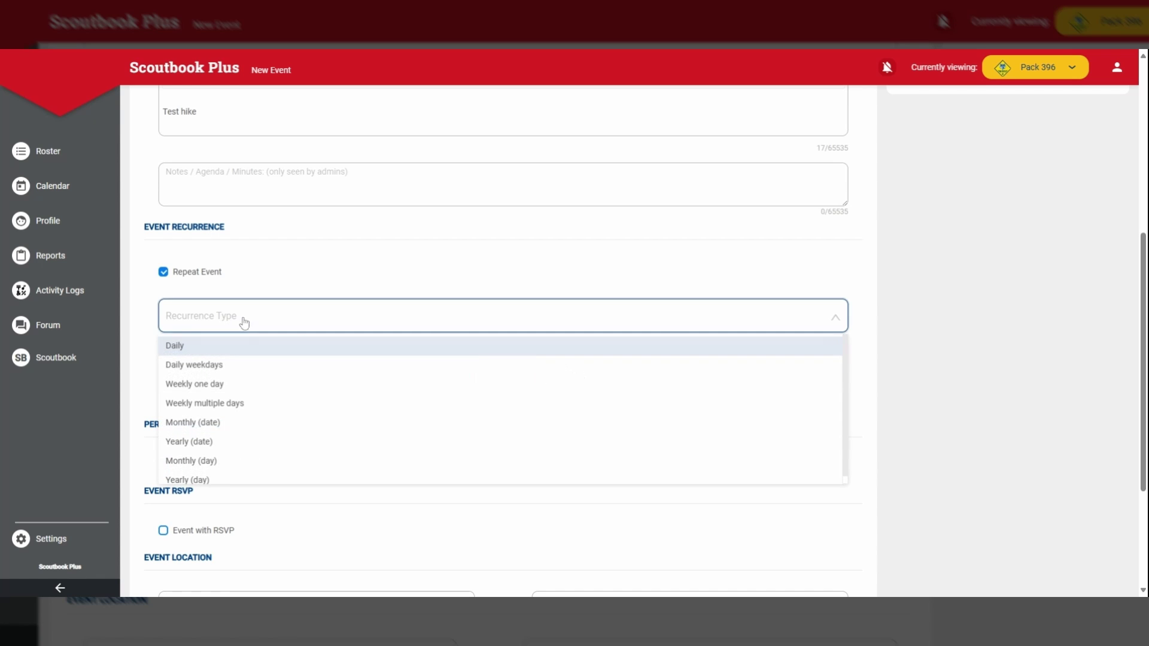
{"action": "left_click", "coordinate": [176, 280]}
{"action": "left_click", "coordinate": [176, 278]}
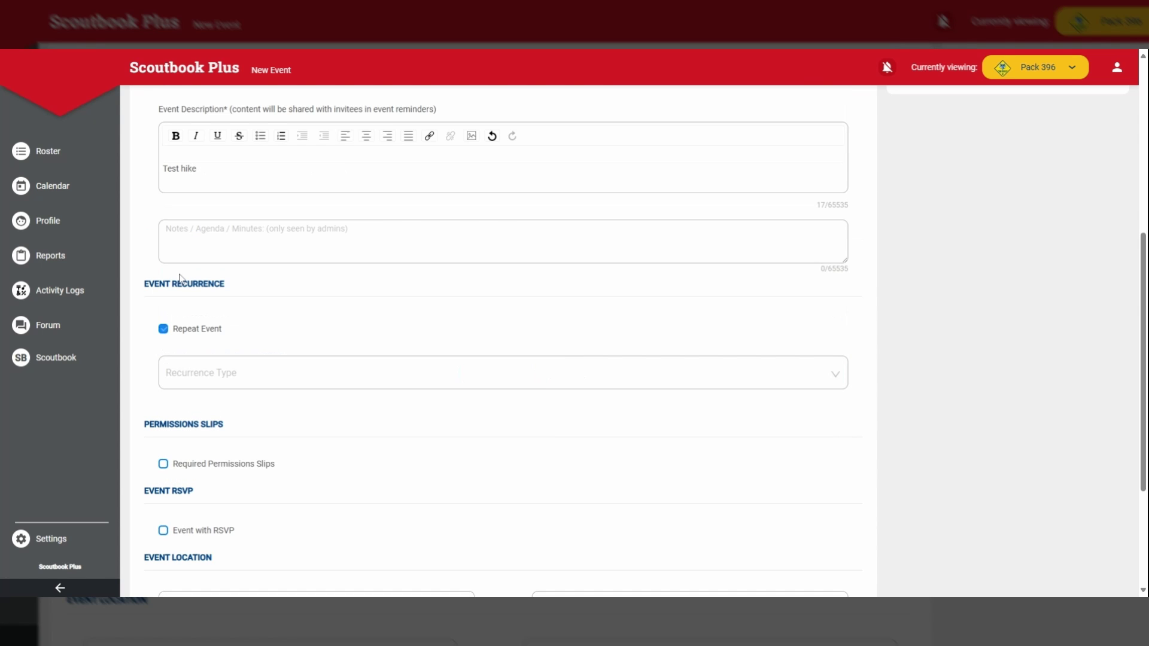
Try the Event with RSVP option to view its reminder choices, and clear it again.
{"action": "scroll", "coordinate": [251, 437], "scroll_direction": "down", "scroll_amount": 3}
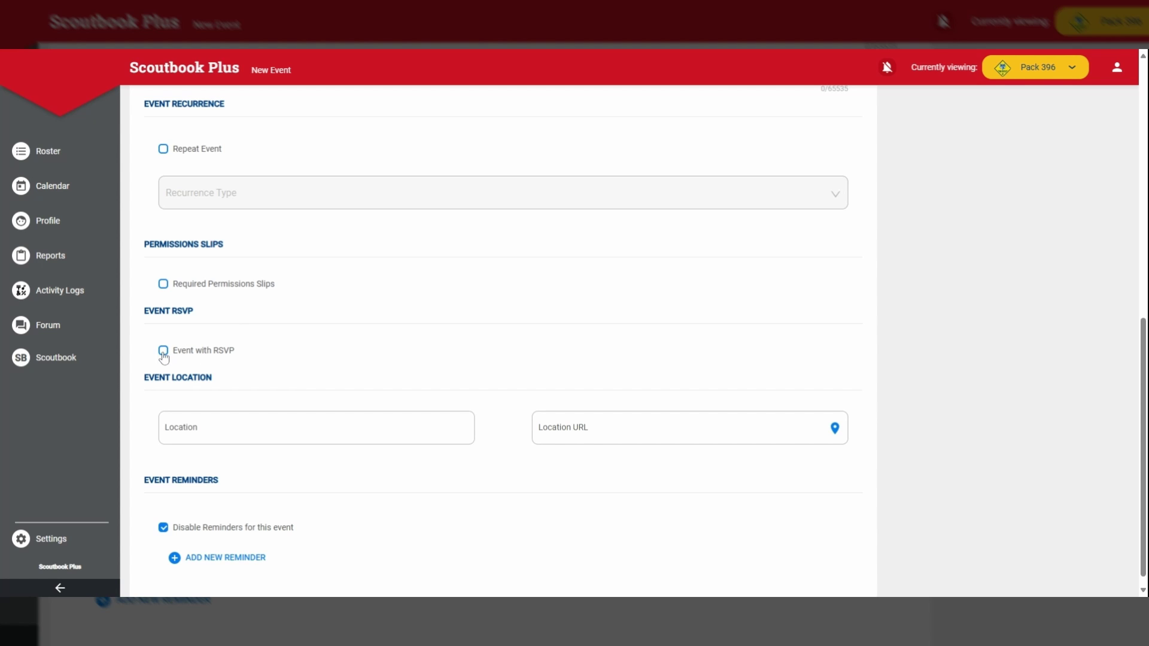
{"action": "scroll", "coordinate": [301, 346], "scroll_direction": "down", "scroll_amount": 1}
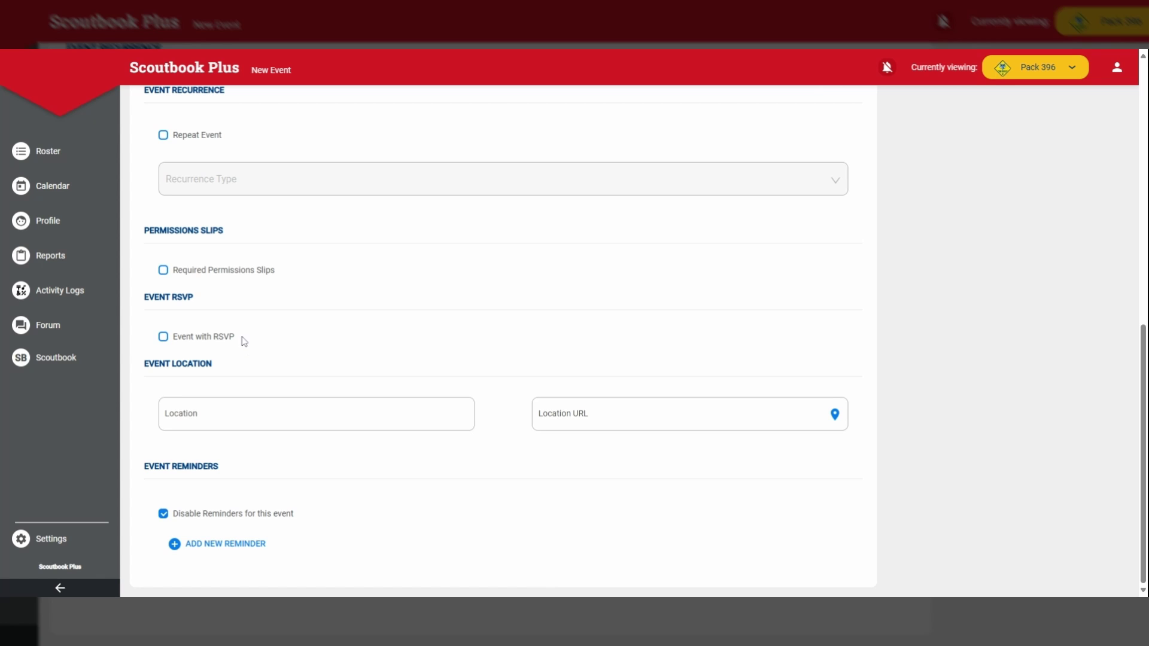
{"action": "left_click", "coordinate": [163, 337]}
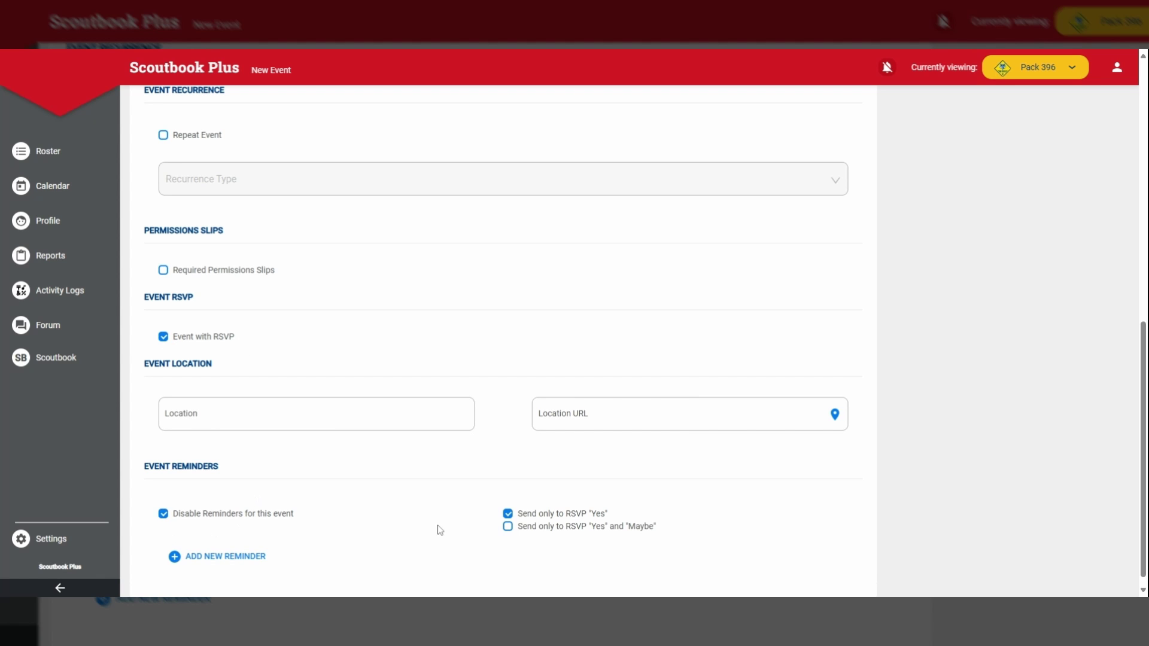
{"action": "left_click", "coordinate": [164, 336]}
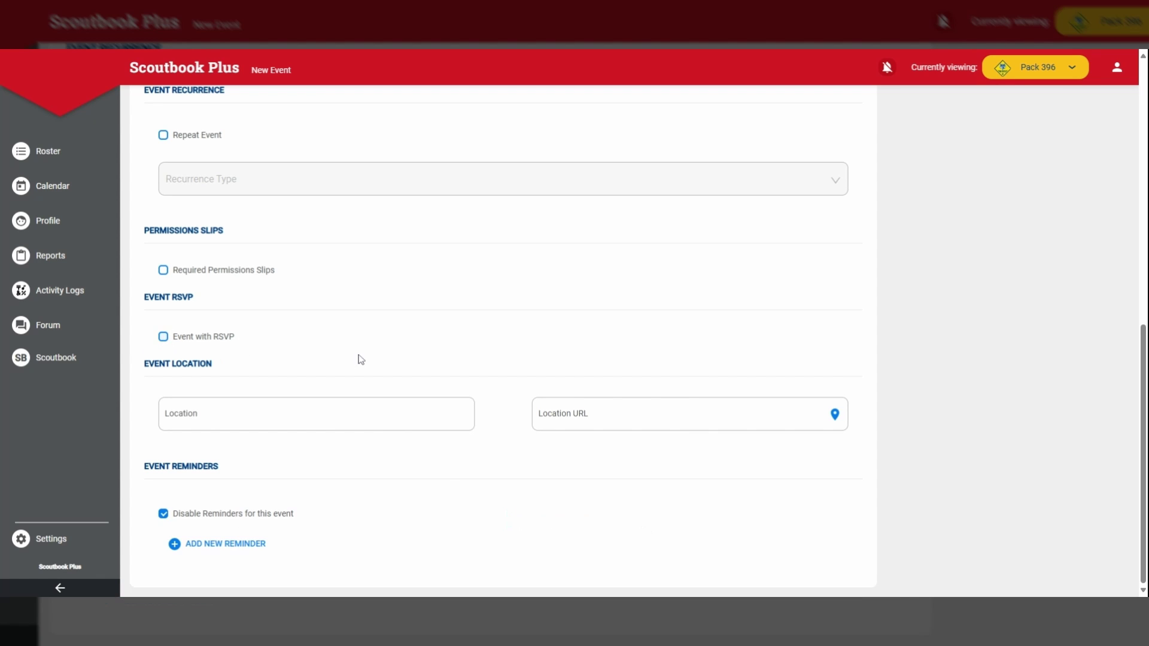
Enter Test Trailhead with its street address as the event location, leaving the location URL empty.
{"action": "left_click", "coordinate": [180, 414]}
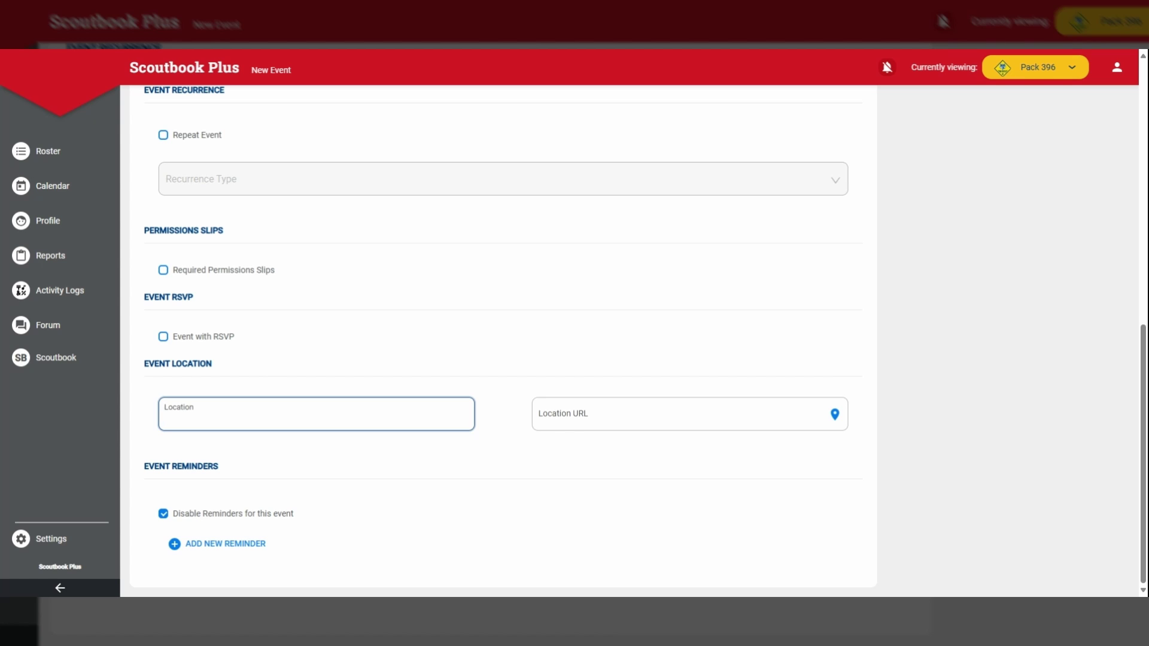
{"action": "type", "text": "Test Trailhead, 1234 Hike St"}
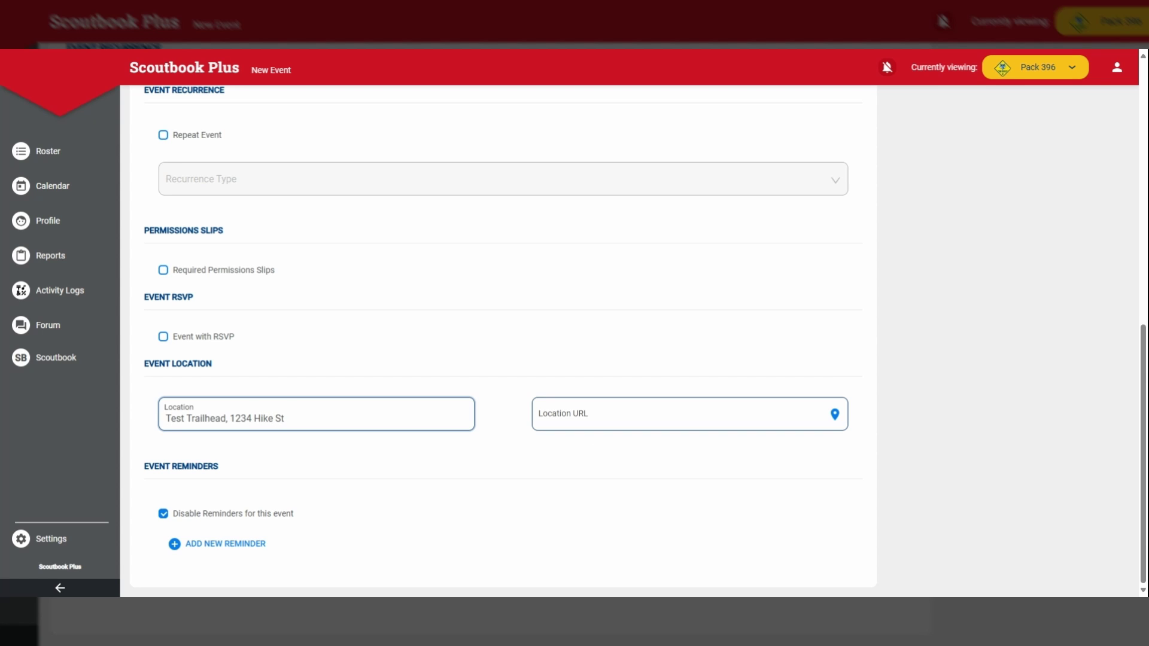
{"action": "left_click", "coordinate": [689, 414]}
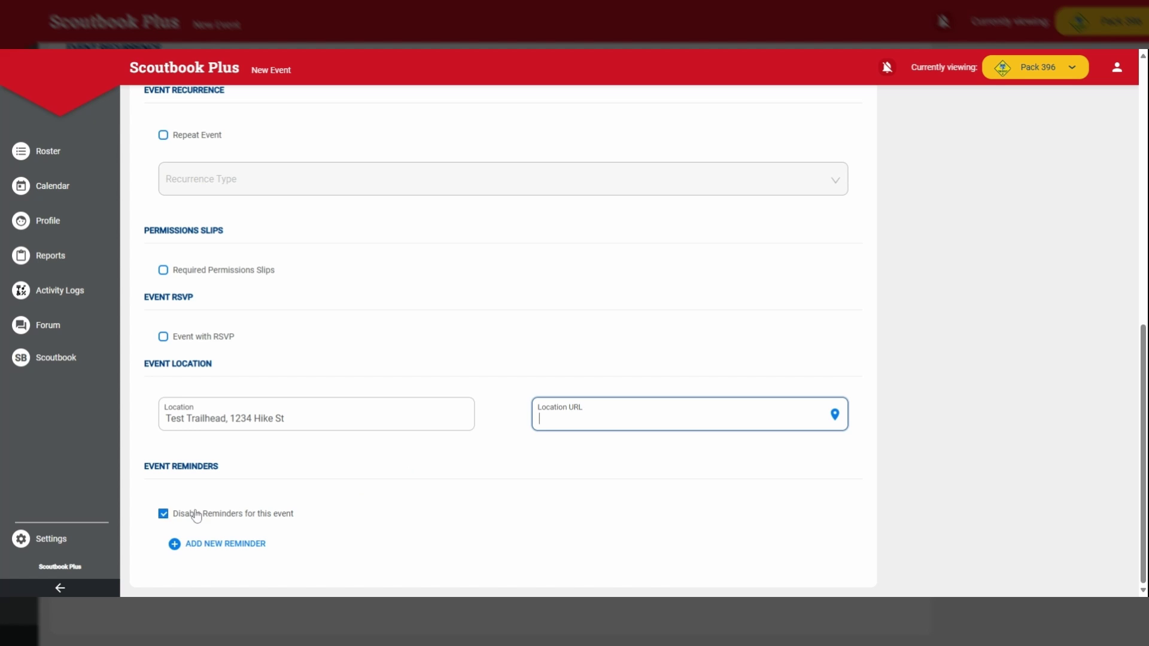
Enable reminders for the event and view the timespan options, keeping the reminder at 1 hour before.
{"action": "left_click", "coordinate": [163, 514]}
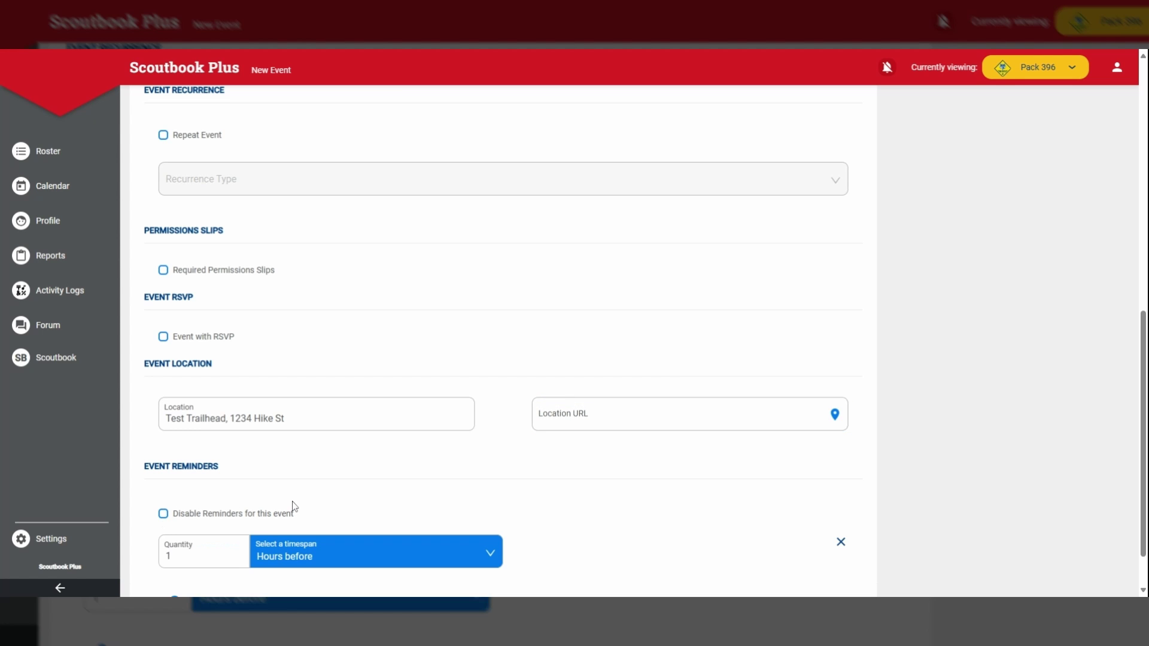
{"action": "scroll", "coordinate": [299, 503], "scroll_direction": "down", "scroll_amount": 1}
{"action": "left_click", "coordinate": [326, 499]}
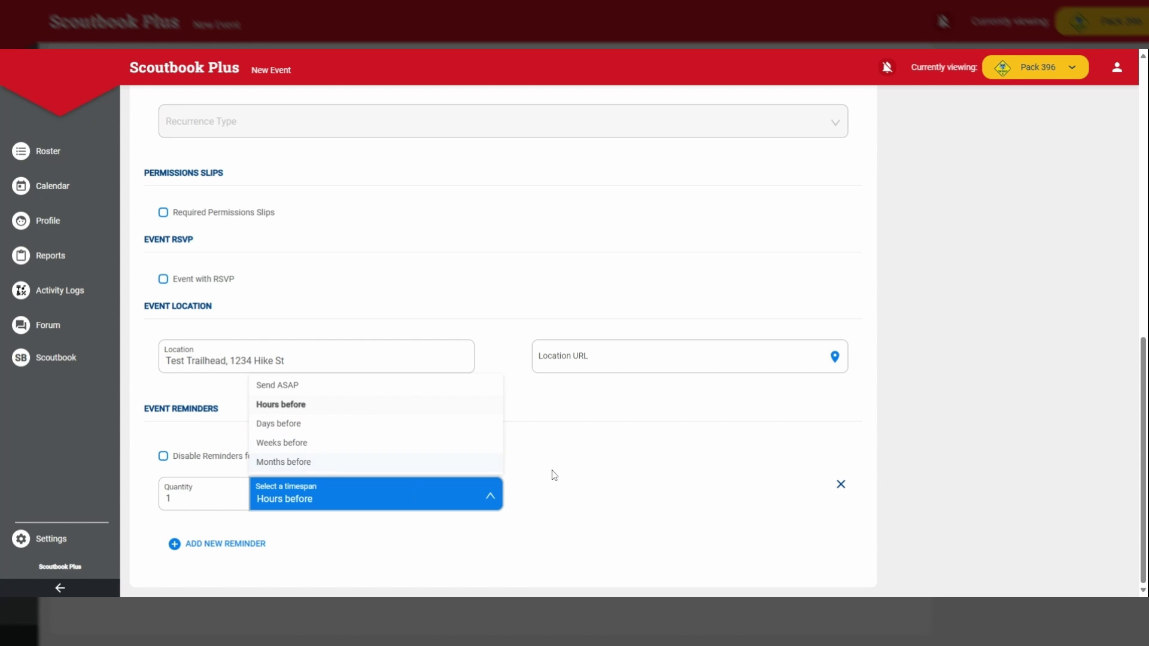
{"action": "left_click", "coordinate": [570, 450]}
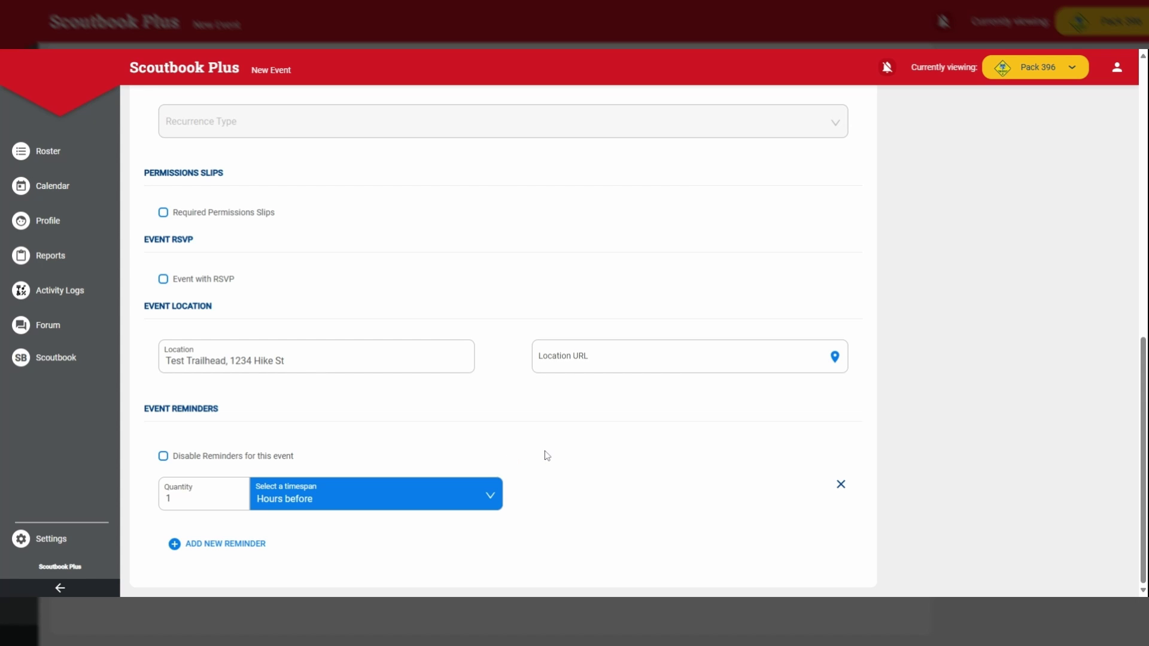
Expand the Youths and Adults invitee lists to examine who is invited to the event.
{"action": "scroll", "coordinate": [712, 513], "scroll_direction": "up", "scroll_amount": 15}
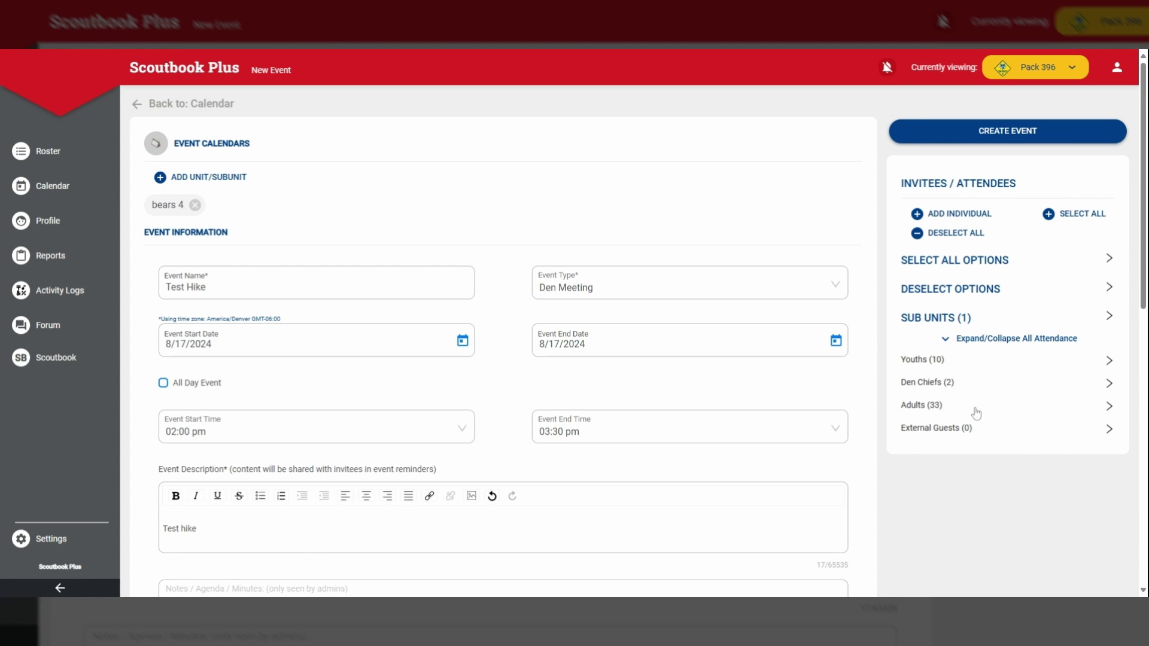
{"action": "left_click", "coordinate": [965, 364]}
{"action": "scroll", "coordinate": [1008, 359], "scroll_direction": "down", "scroll_amount": 3}
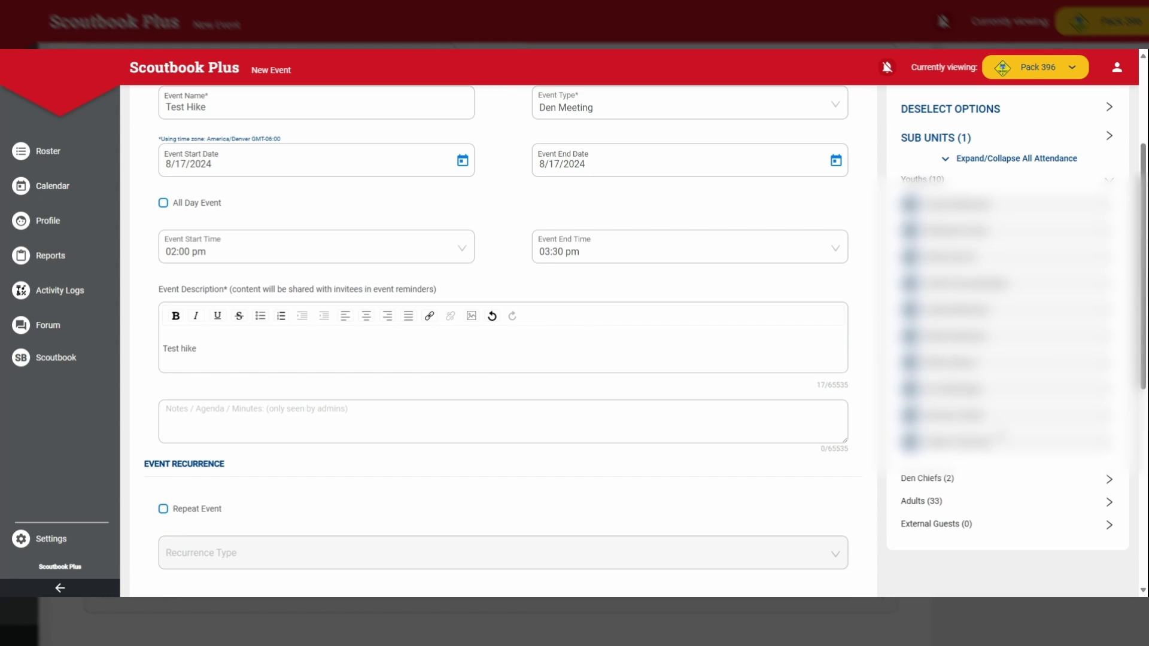
{"action": "scroll", "coordinate": [949, 308], "scroll_direction": "down", "scroll_amount": 4}
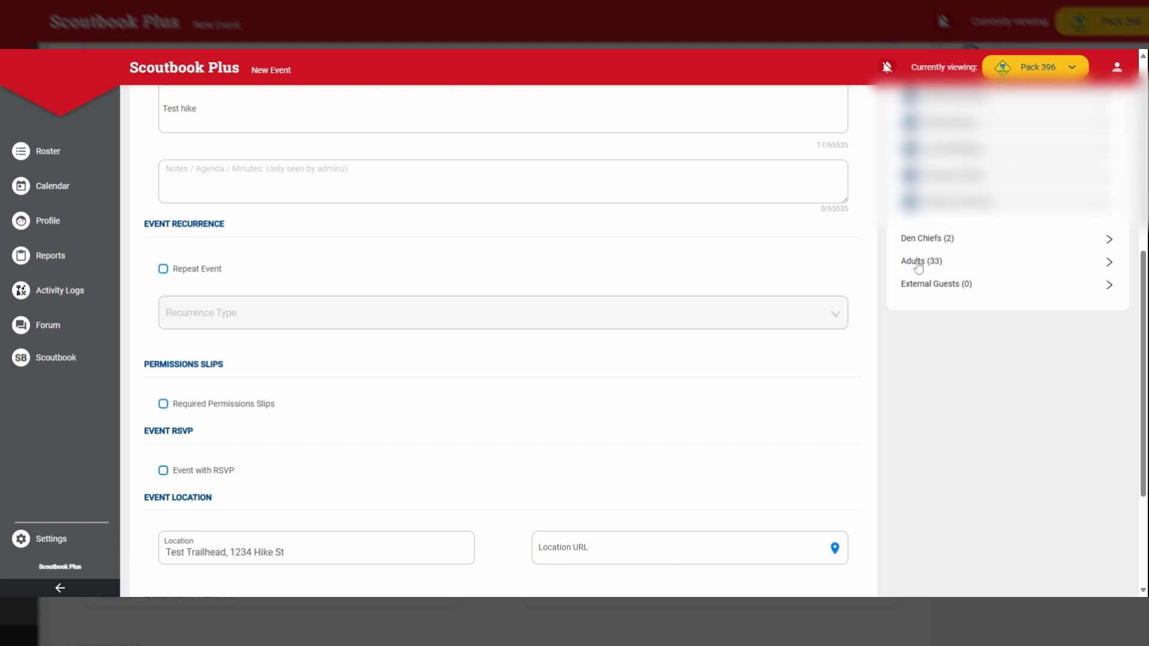
{"action": "left_click", "coordinate": [918, 267]}
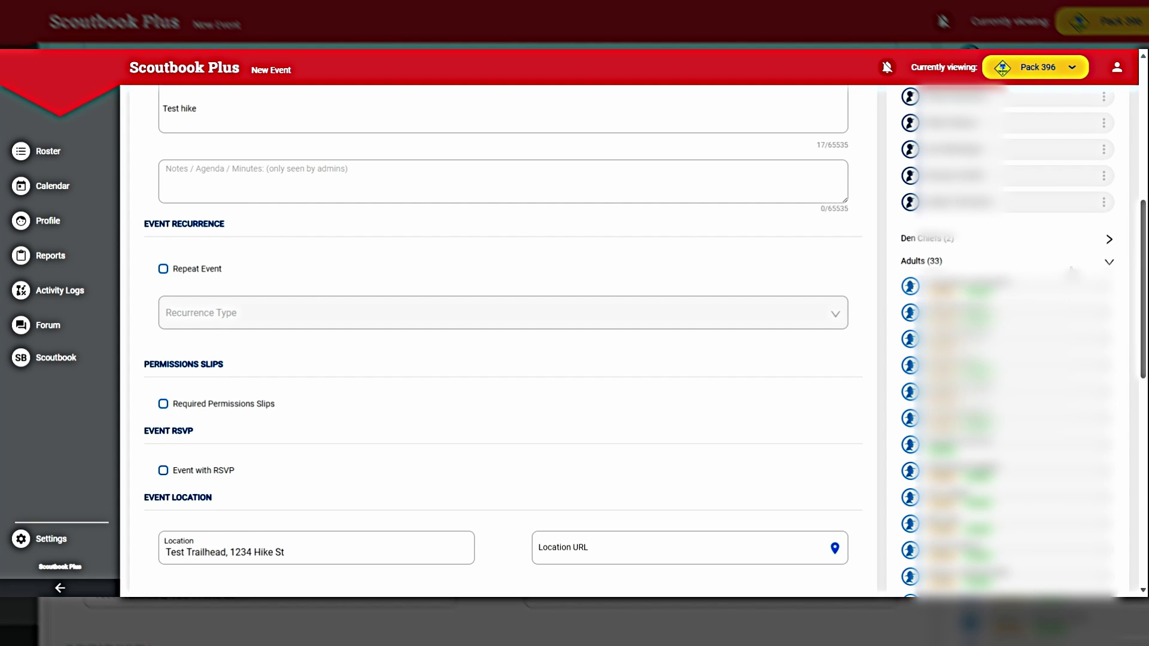
Collapse the Adults invitee list and remove all adults from the event using the deselect options.
{"action": "left_click", "coordinate": [934, 263]}
{"action": "scroll", "coordinate": [1075, 376], "scroll_direction": "up", "scroll_amount": 3}
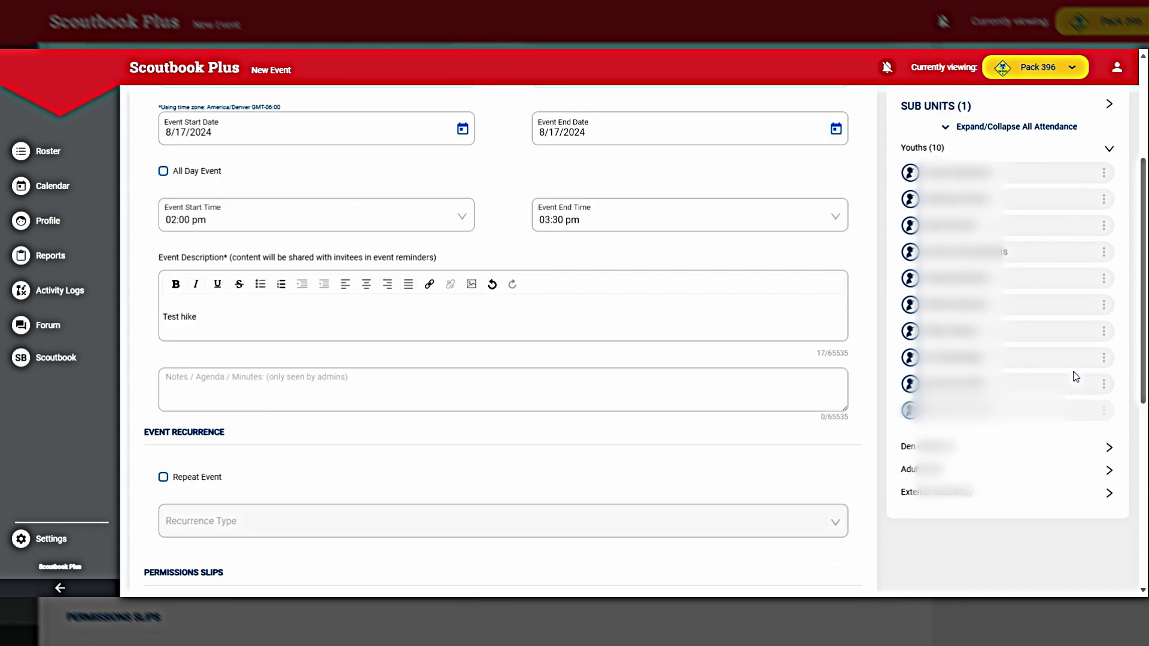
{"action": "scroll", "coordinate": [1075, 377], "scroll_direction": "up", "scroll_amount": 2}
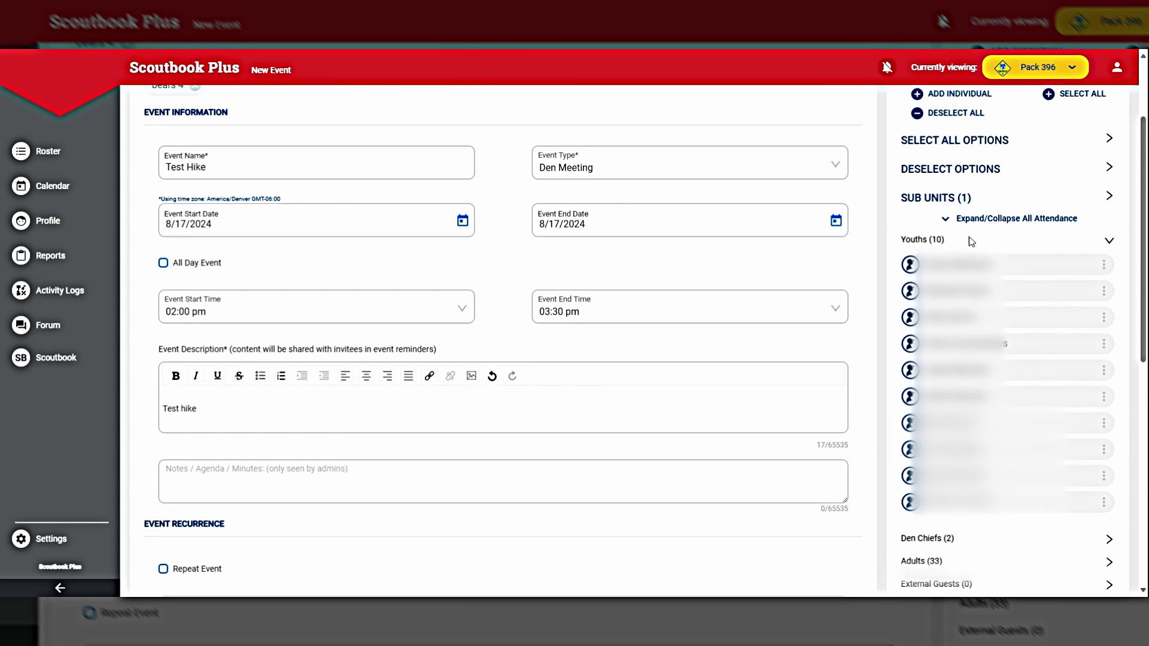
{"action": "left_click", "coordinate": [953, 174]}
{"action": "left_click", "coordinate": [916, 210]}
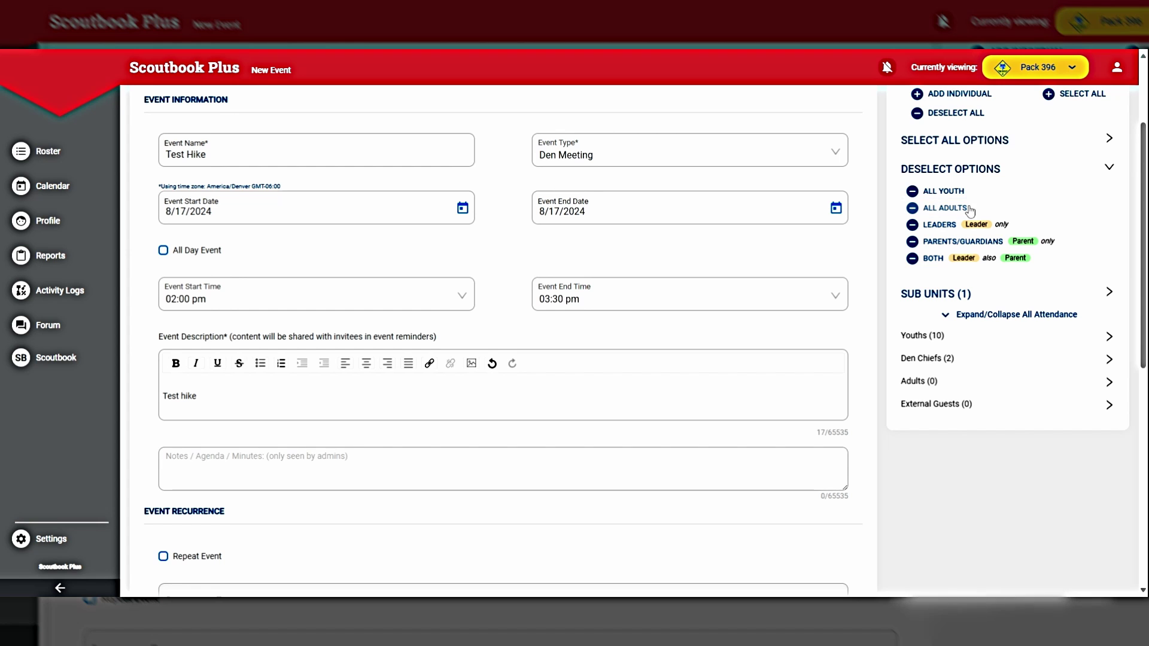
Browse the individual invitee list and add two adults from near its end to the event.
{"action": "scroll", "coordinate": [979, 240], "scroll_direction": "up", "scroll_amount": 2}
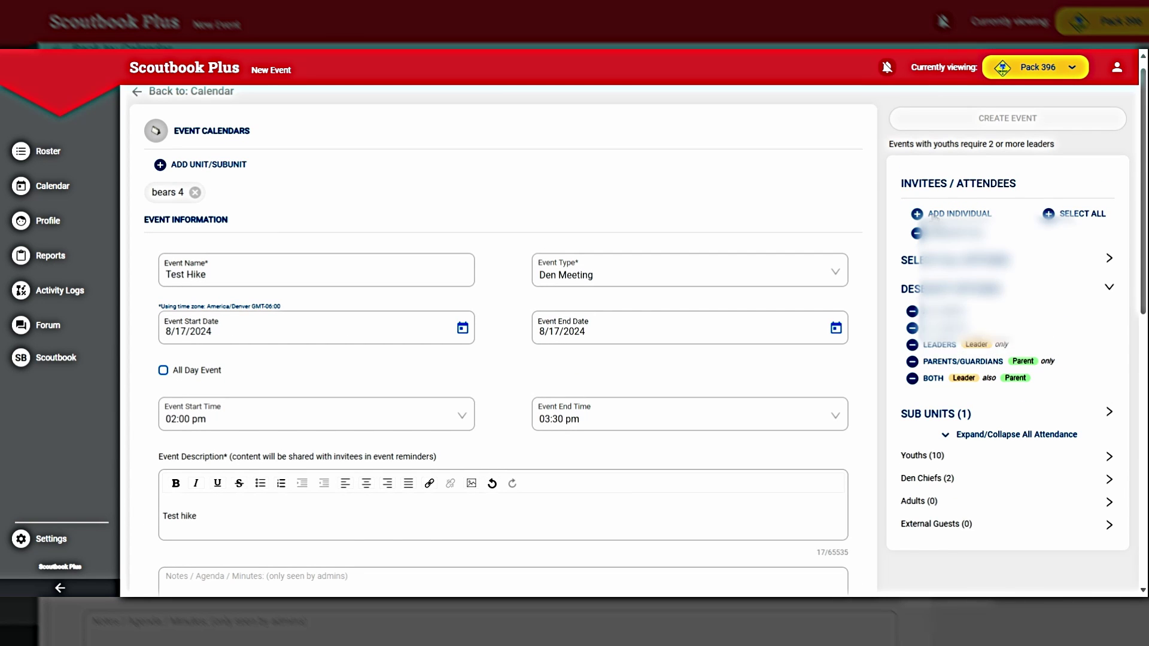
{"action": "left_click", "coordinate": [957, 213]}
{"action": "scroll", "coordinate": [976, 287], "scroll_direction": "down", "scroll_amount": 4}
{"action": "left_click", "coordinate": [976, 301]}
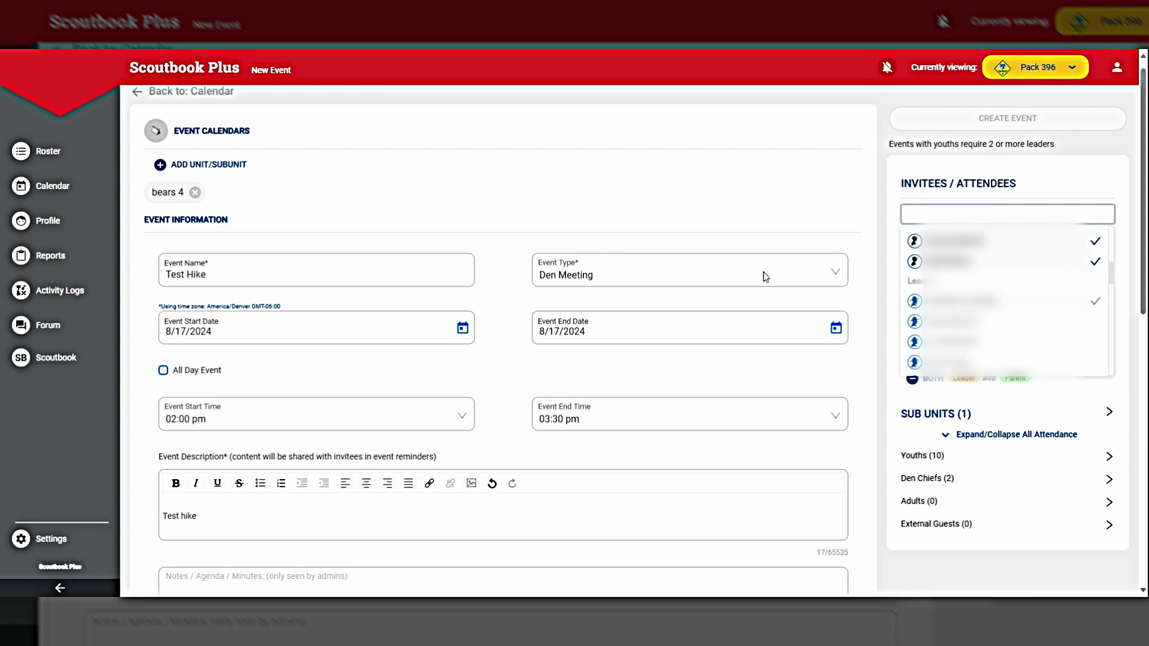
{"action": "scroll", "coordinate": [987, 299], "scroll_direction": "down", "scroll_amount": 2}
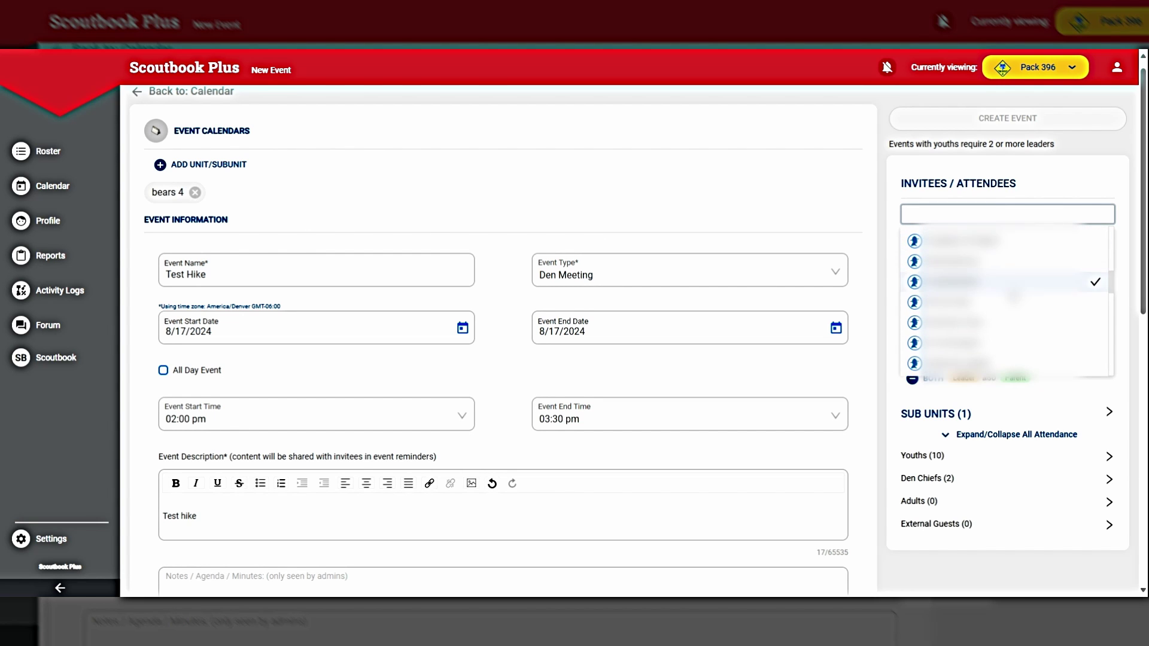
{"action": "left_click", "coordinate": [994, 302]}
{"action": "left_click", "coordinate": [993, 282]}
{"action": "scroll", "coordinate": [993, 284], "scroll_direction": "down", "scroll_amount": 1}
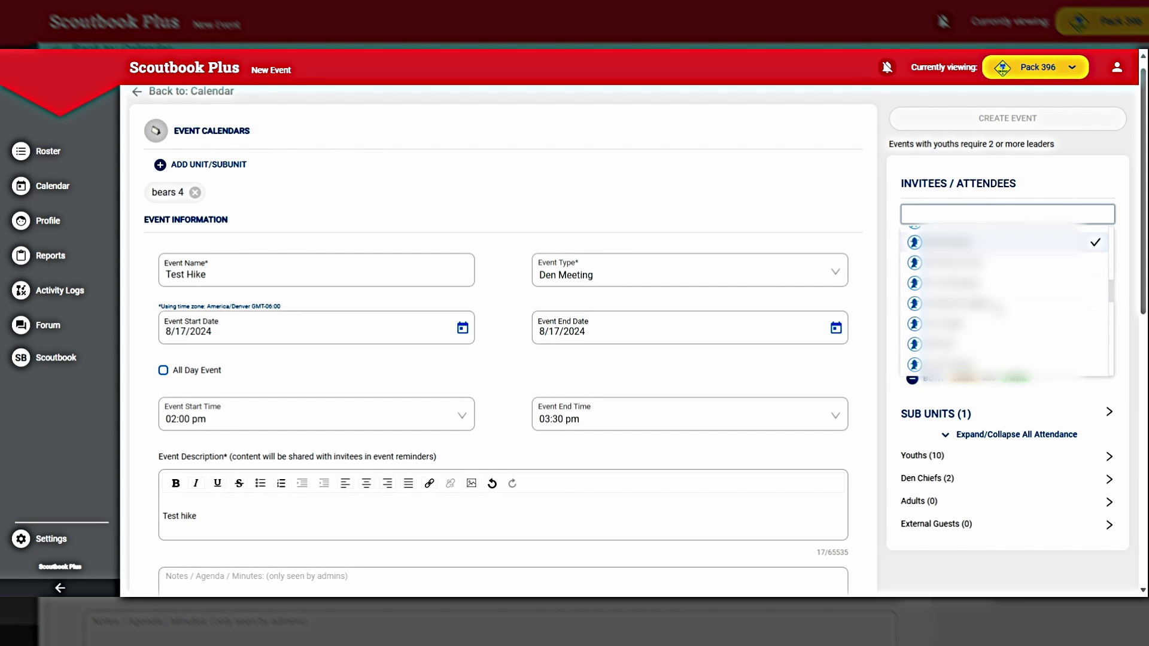
{"action": "left_click", "coordinate": [995, 243]}
{"action": "left_click", "coordinate": [997, 304]}
{"action": "scroll", "coordinate": [1003, 309], "scroll_direction": "down", "scroll_amount": 1}
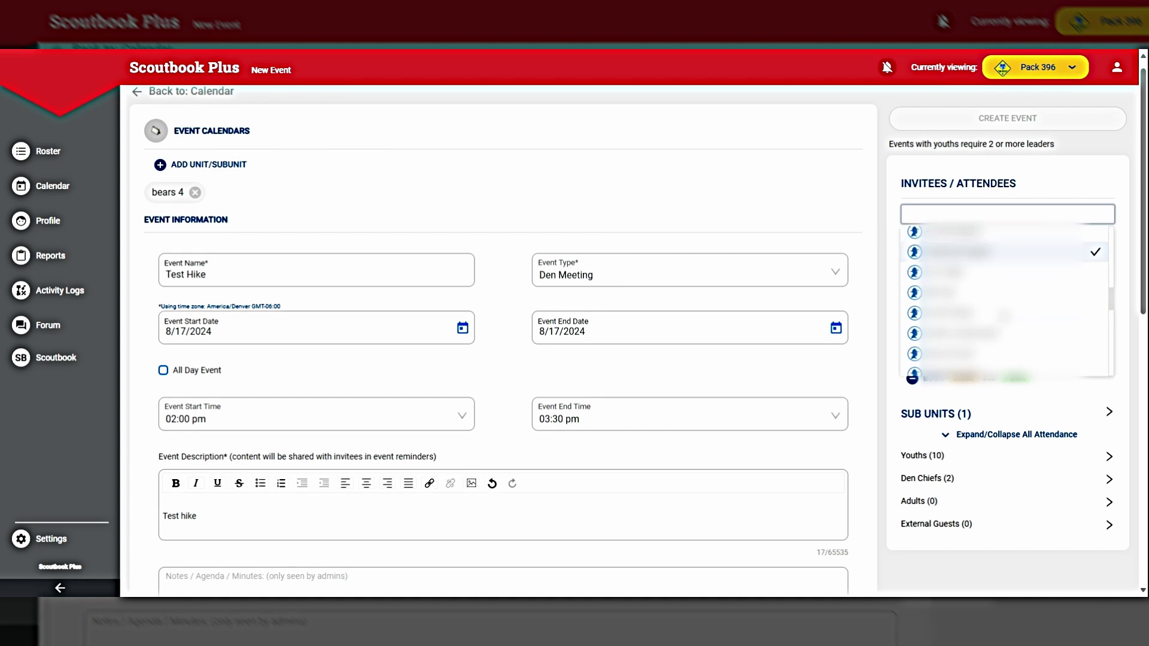
{"action": "left_click", "coordinate": [1002, 307]}
{"action": "scroll", "coordinate": [1001, 307], "scroll_direction": "down", "scroll_amount": 1}
{"action": "left_click", "coordinate": [998, 308]}
{"action": "scroll", "coordinate": [998, 309], "scroll_direction": "down", "scroll_amount": 1}
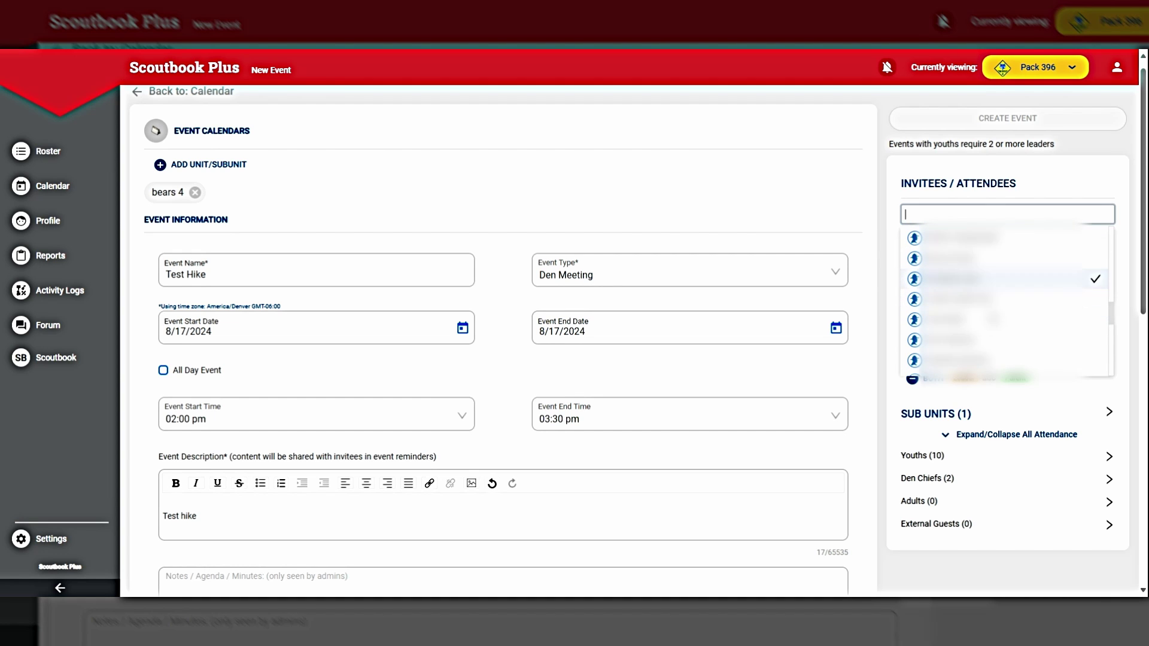
{"action": "left_click", "coordinate": [996, 306]}
{"action": "scroll", "coordinate": [995, 311], "scroll_direction": "down", "scroll_amount": 1}
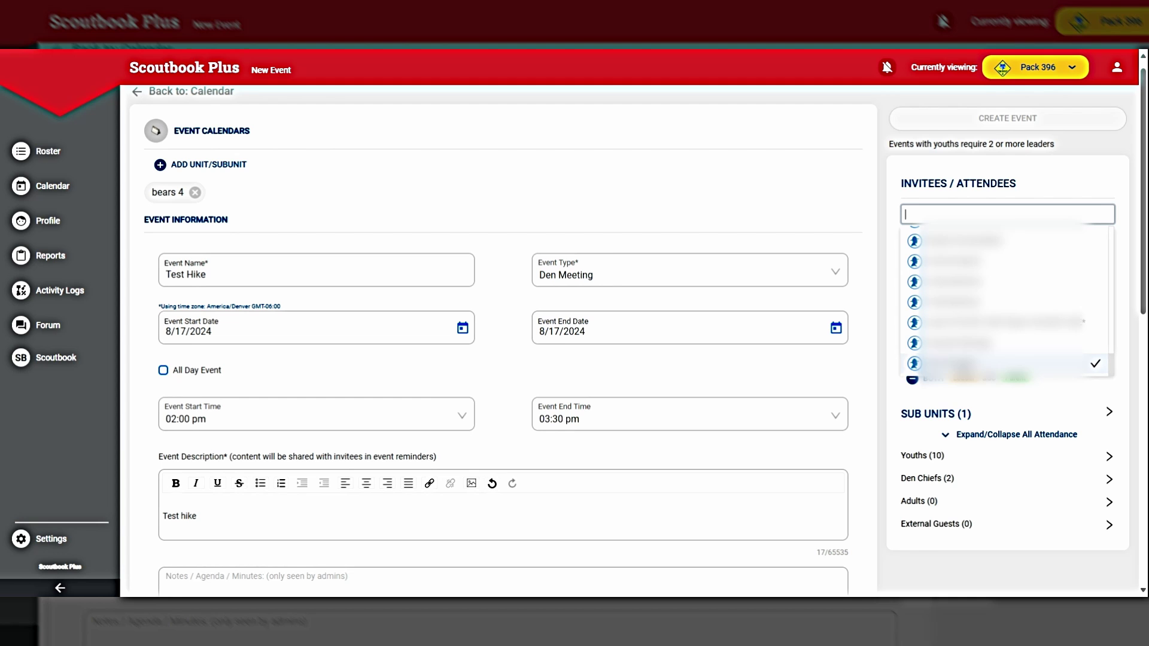
{"action": "left_click", "coordinate": [963, 365]}
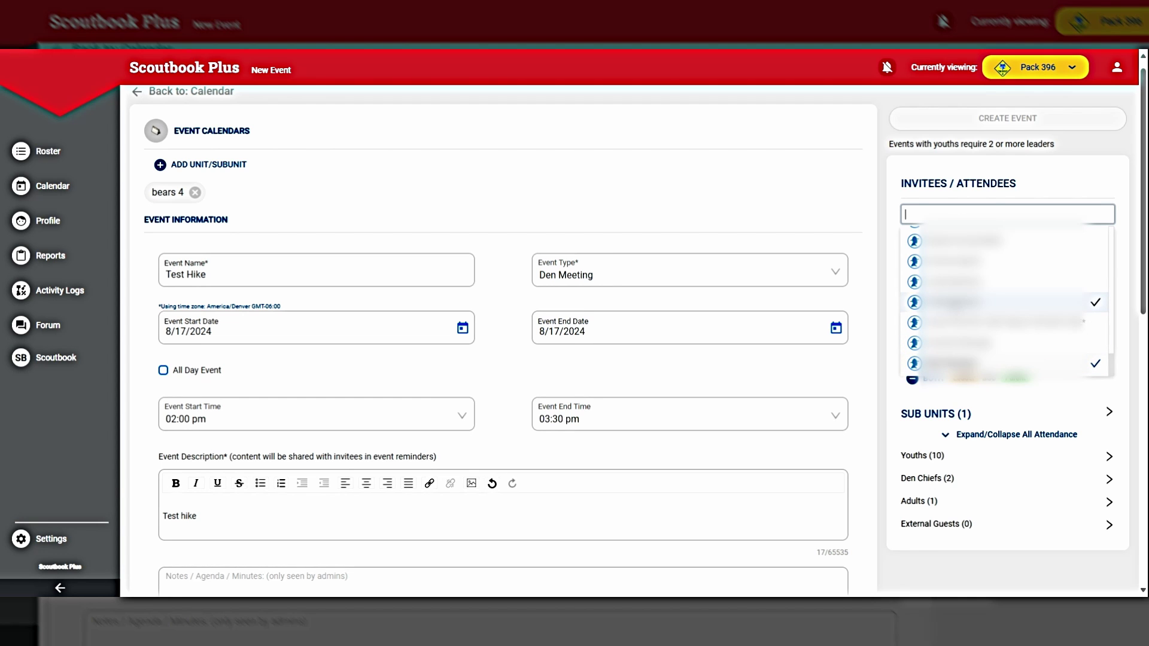
{"action": "left_click", "coordinate": [957, 302]}
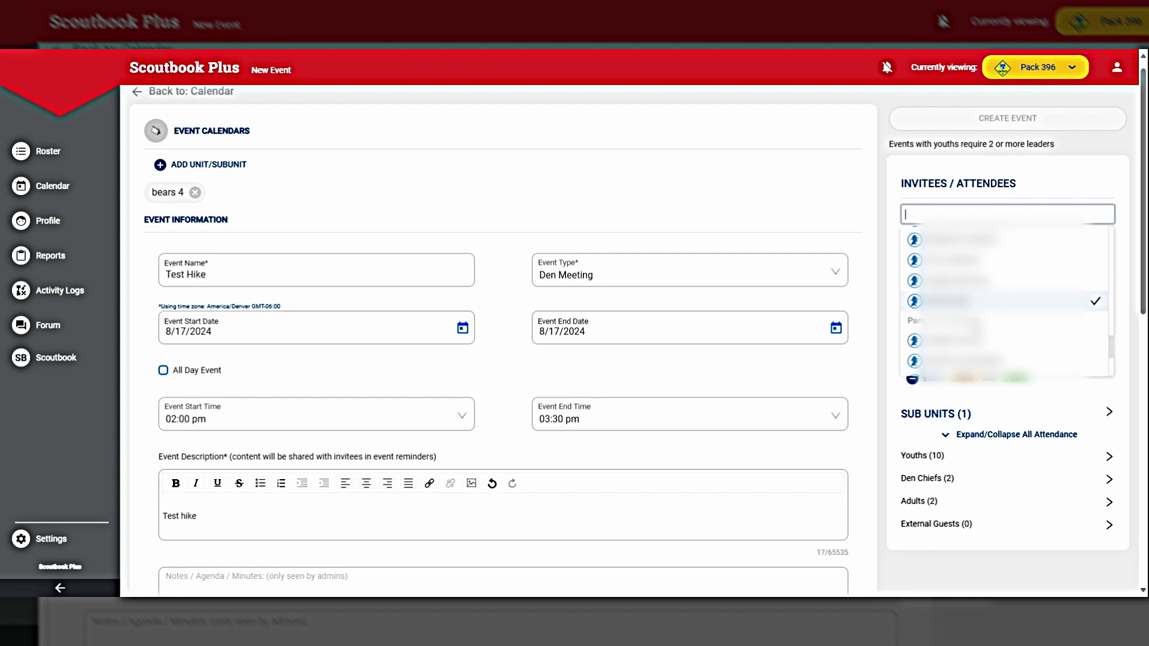
Add three more adults from the leaders section of the individual invitee list and close the list.
{"action": "scroll", "coordinate": [966, 323], "scroll_direction": "down", "scroll_amount": 3}
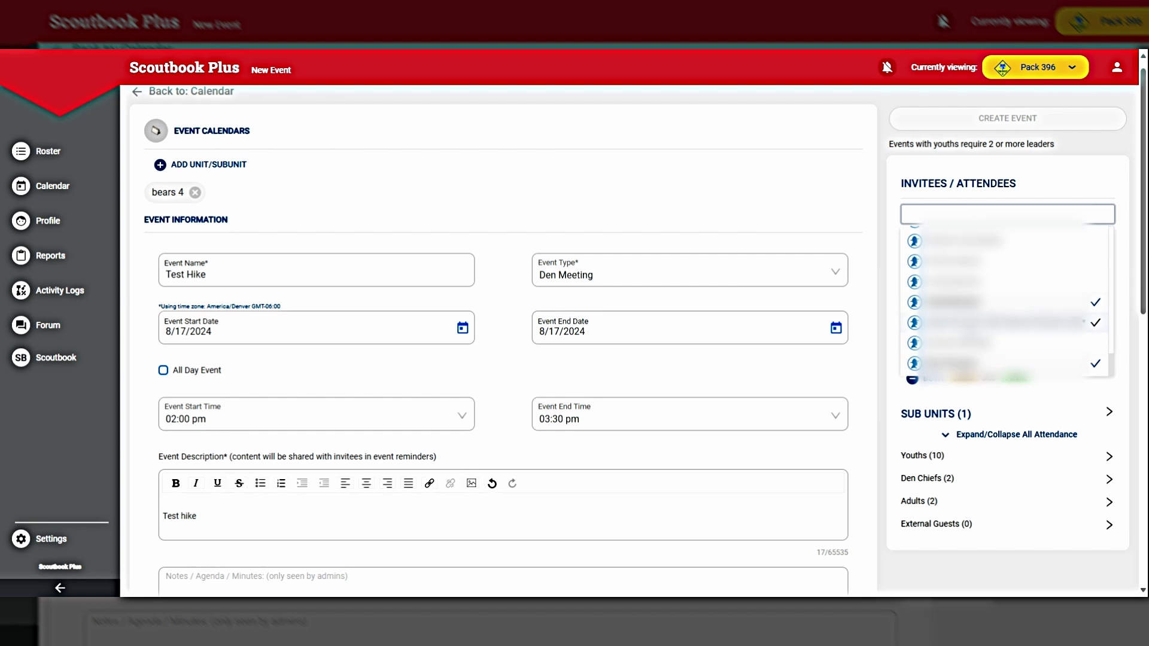
{"action": "scroll", "coordinate": [966, 323], "scroll_direction": "up", "scroll_amount": 3}
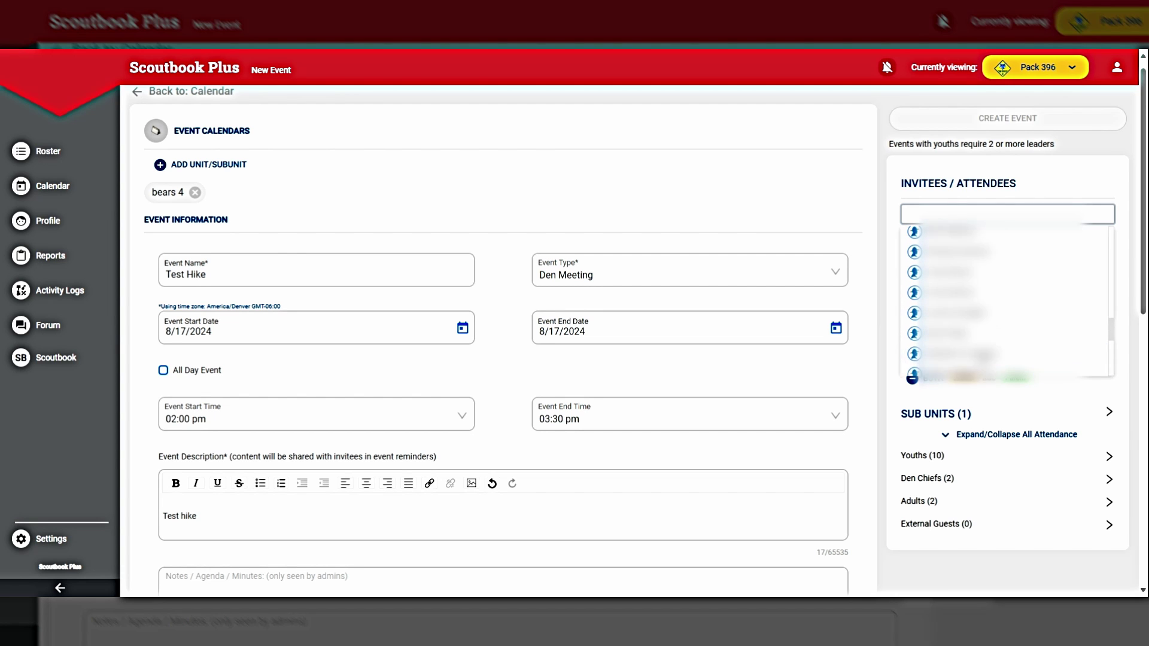
{"action": "scroll", "coordinate": [1005, 299], "scroll_direction": "up", "scroll_amount": 3}
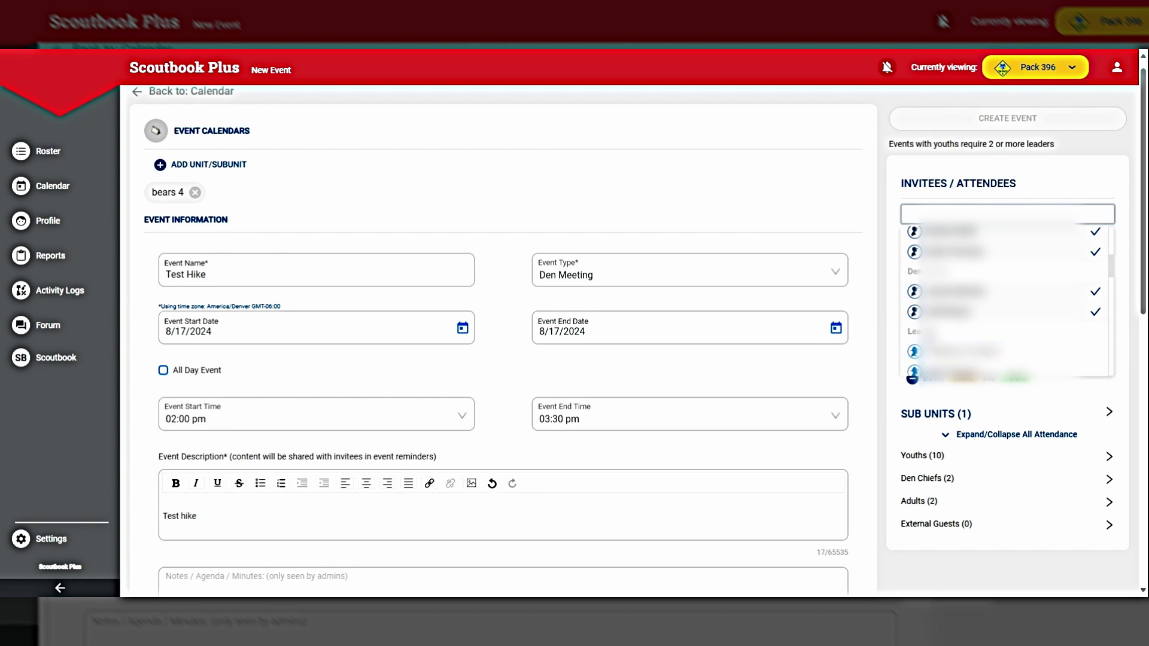
{"action": "scroll", "coordinate": [1016, 341], "scroll_direction": "down", "scroll_amount": 4}
{"action": "scroll", "coordinate": [1005, 332], "scroll_direction": "down", "scroll_amount": 2}
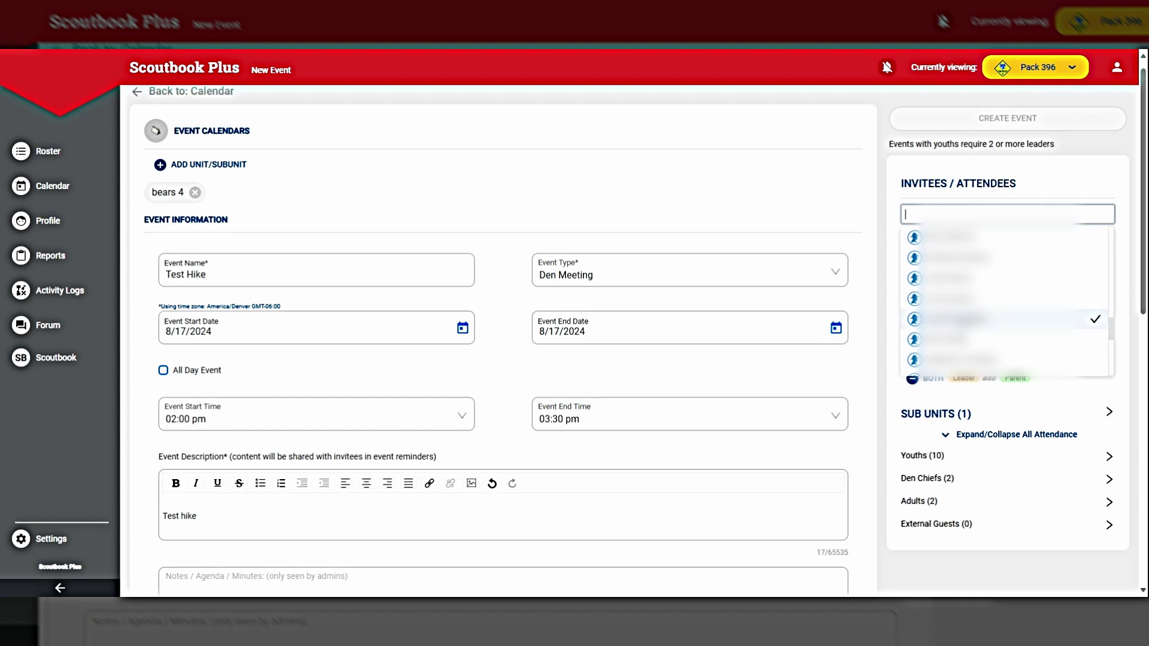
{"action": "left_click", "coordinate": [961, 259]}
{"action": "left_click", "coordinate": [953, 282]}
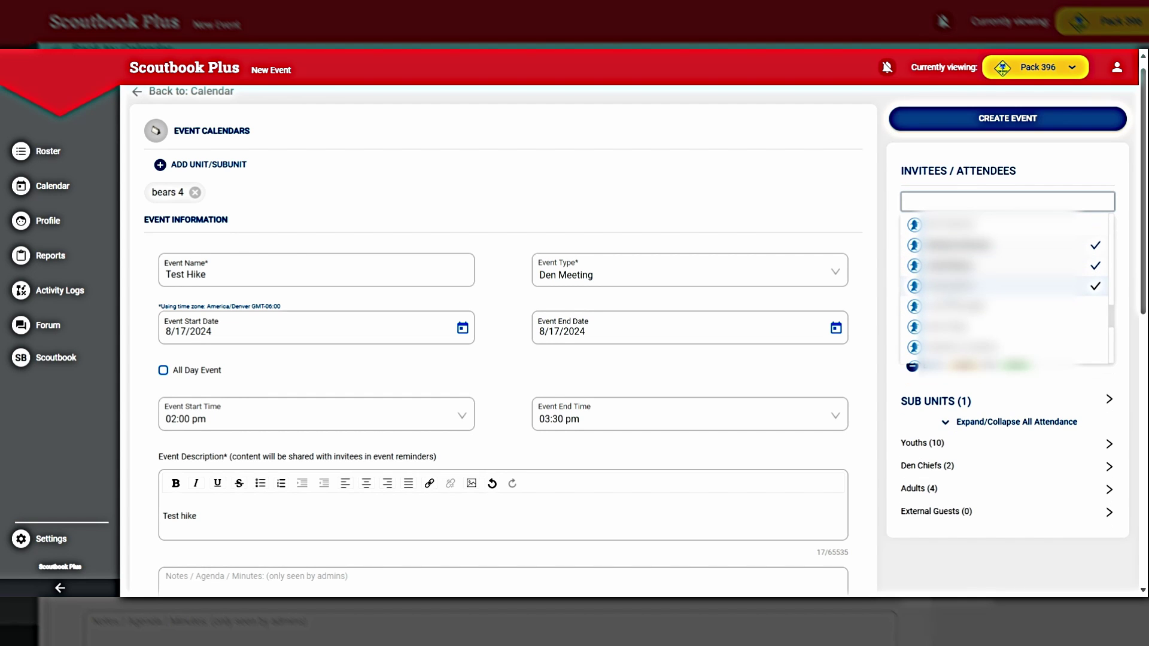
{"action": "left_click", "coordinate": [952, 287]}
{"action": "left_click", "coordinate": [1045, 157]}
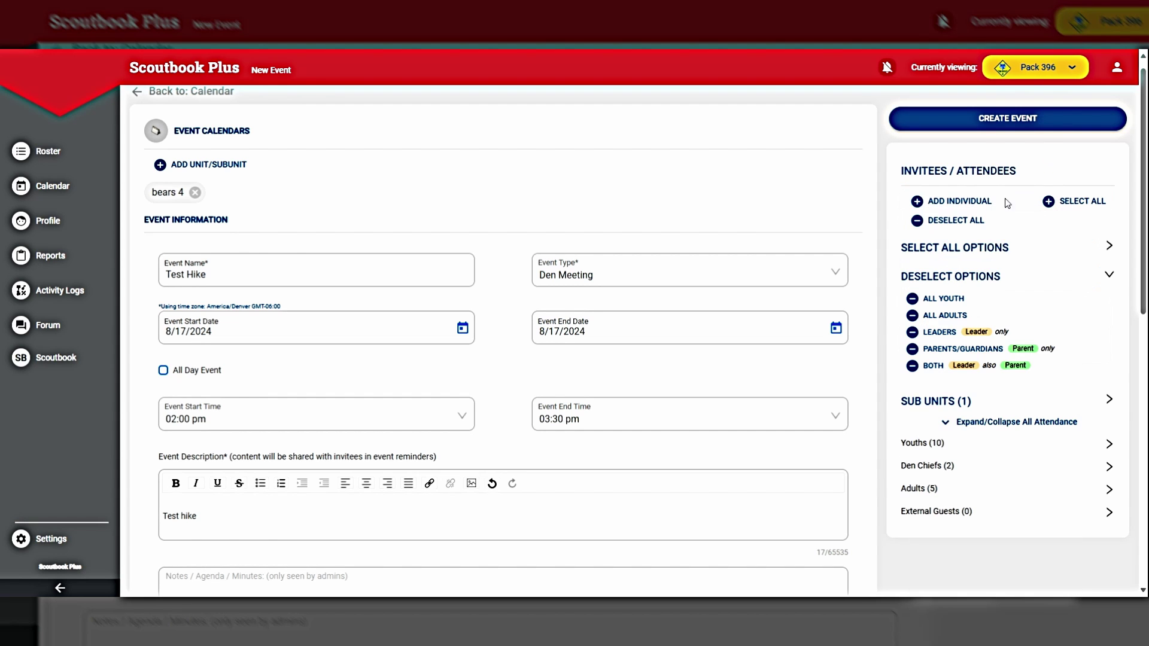
Create the Test Hike event and return to the calendar to view it on August 17, 2024.
{"action": "left_click", "coordinate": [1008, 124]}
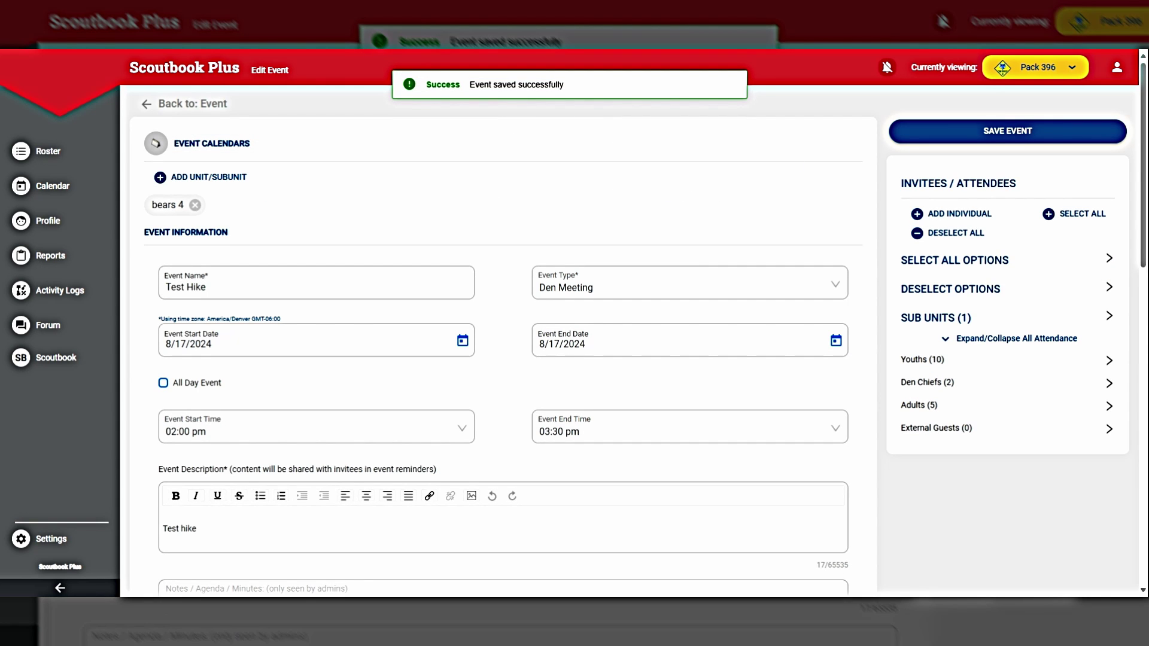
{"action": "left_click", "coordinate": [177, 107]}
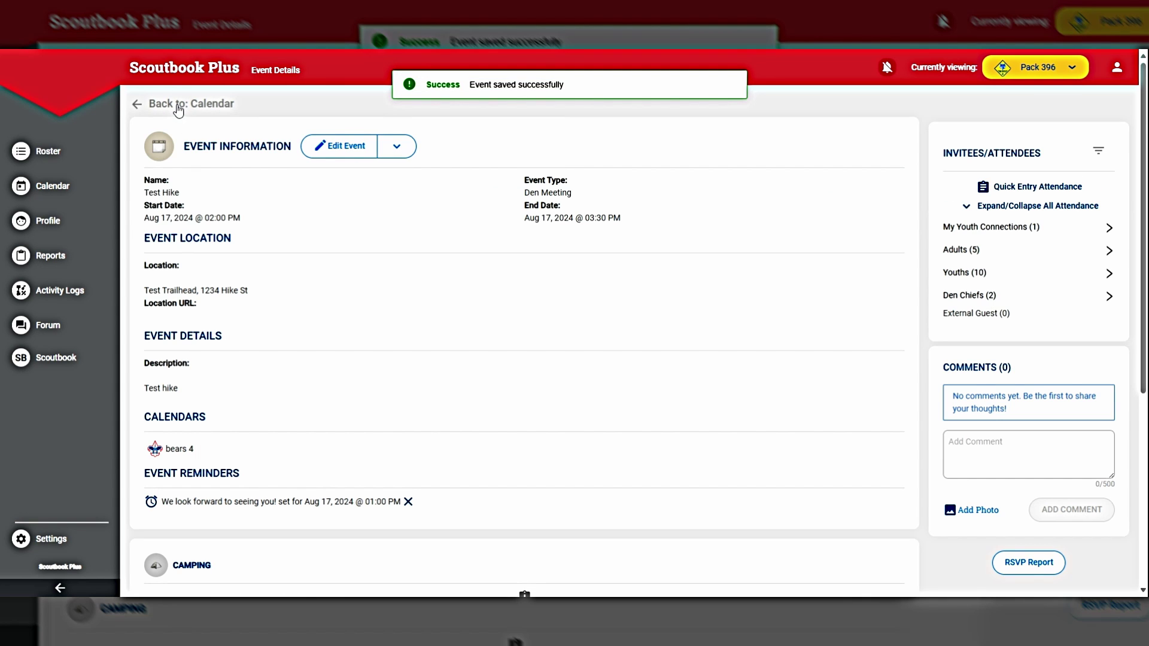
{"action": "left_click", "coordinate": [192, 105]}
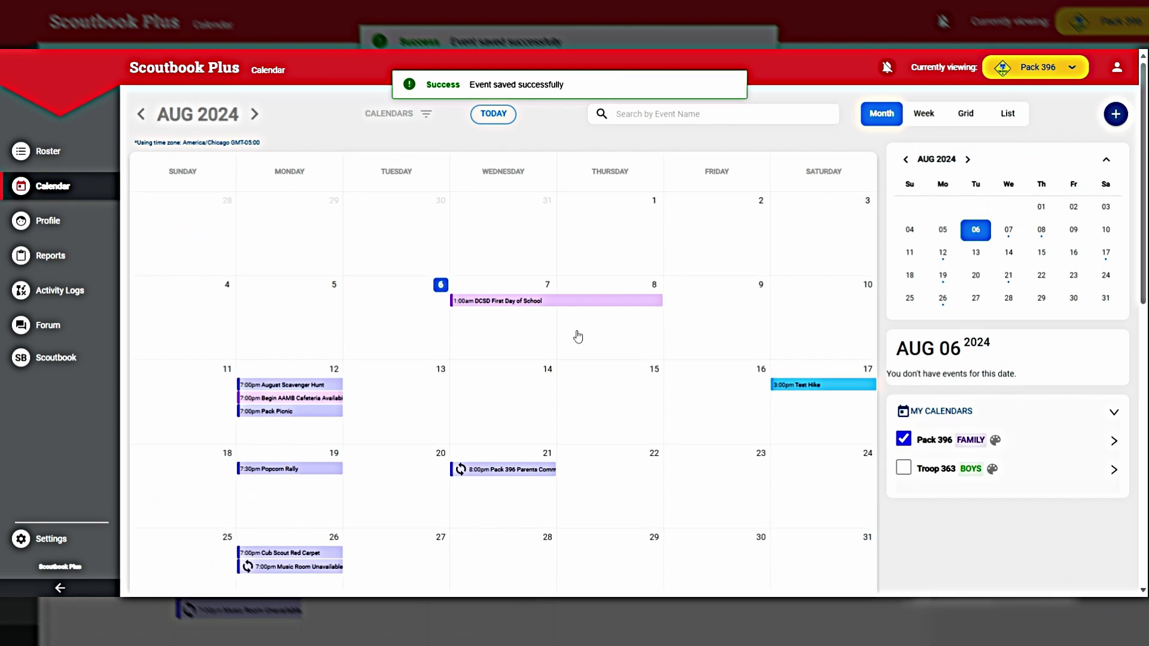
{"action": "left_click", "coordinate": [803, 384]}
{"action": "key", "text": "Escape"}
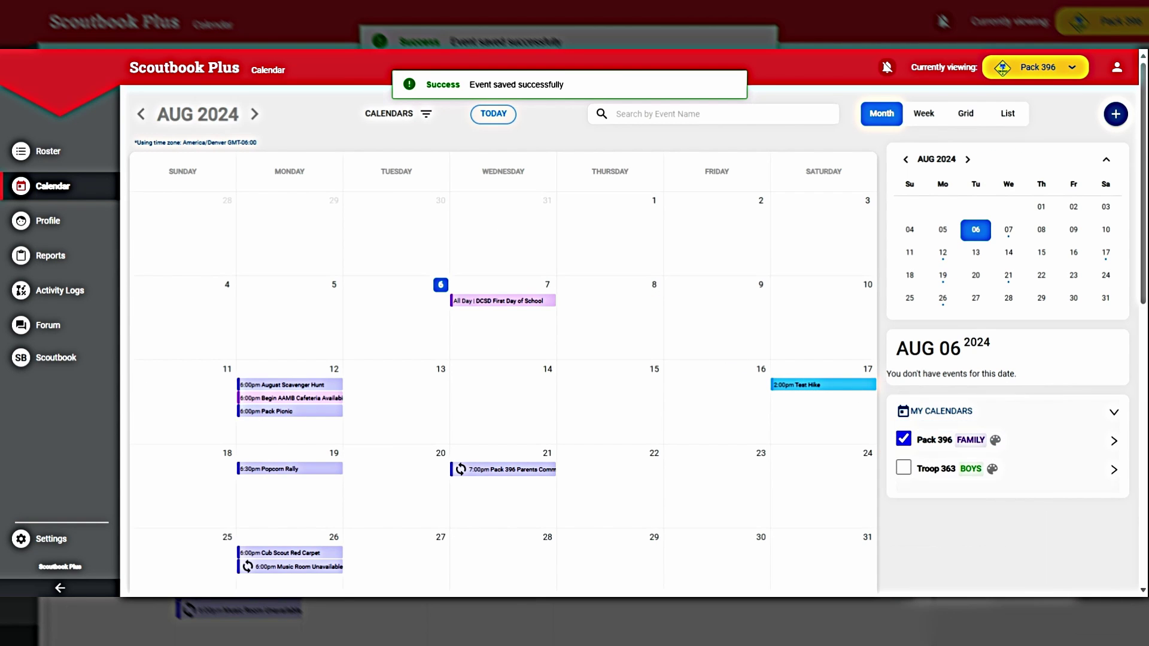